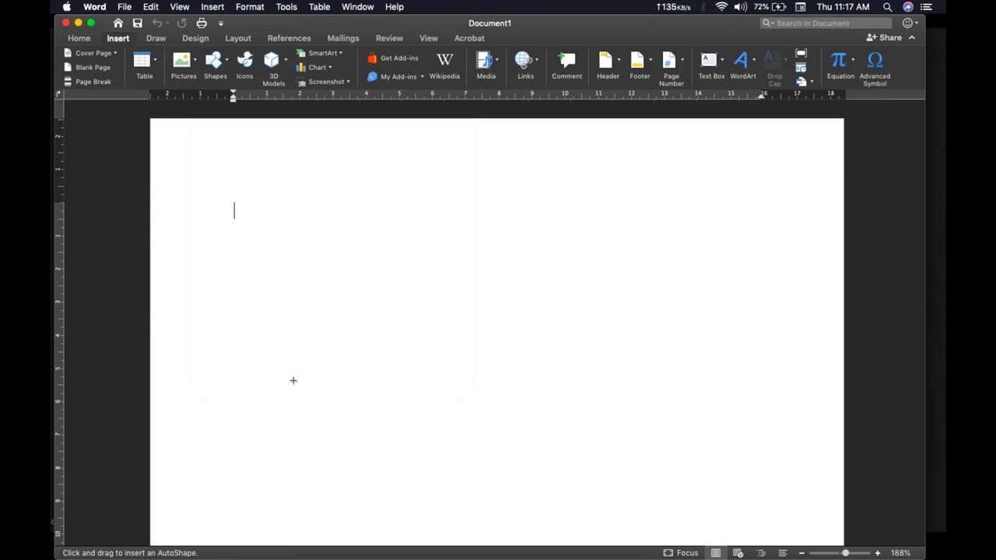
- Draw a rectangle about 2.74 cm wide and 2.52 cm high, and beside it a rounded rectangle about 7.16 by 5.56 cm
{"action": "left_click_drag", "start_coordinate": [254, 297], "coordinate": [346, 382]}
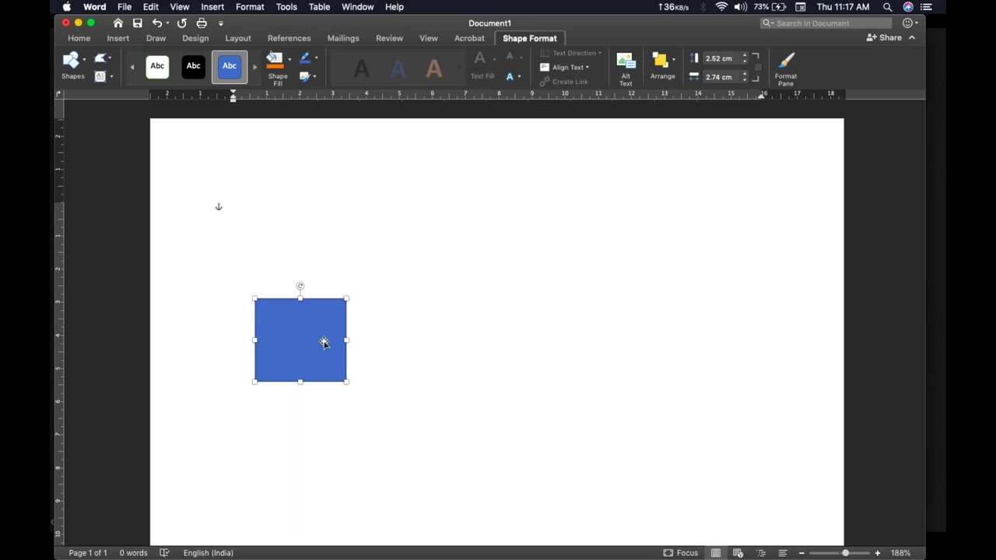
{"action": "left_click", "coordinate": [314, 259]}
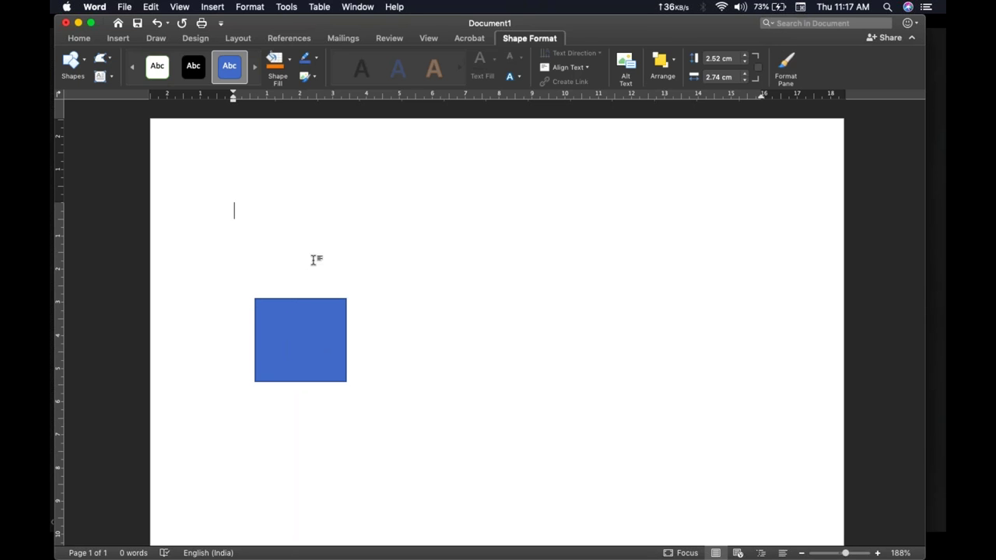
{"action": "left_click", "coordinate": [117, 37]}
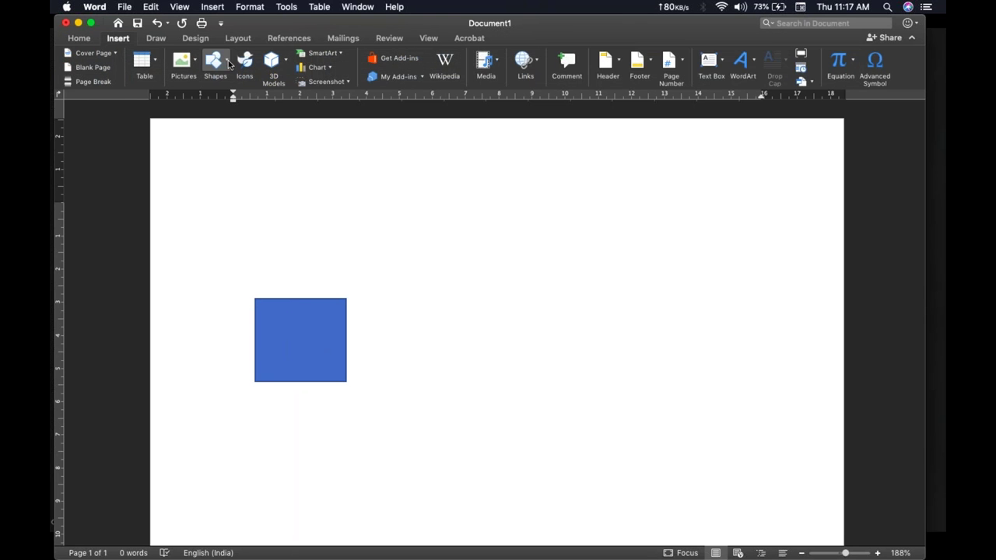
{"action": "left_click", "coordinate": [227, 64]}
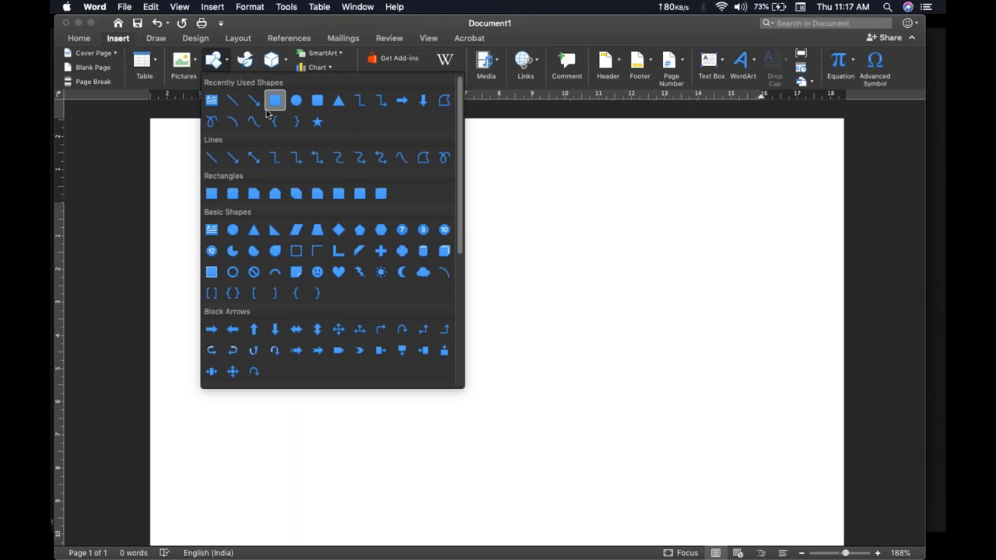
{"action": "left_click", "coordinate": [318, 103]}
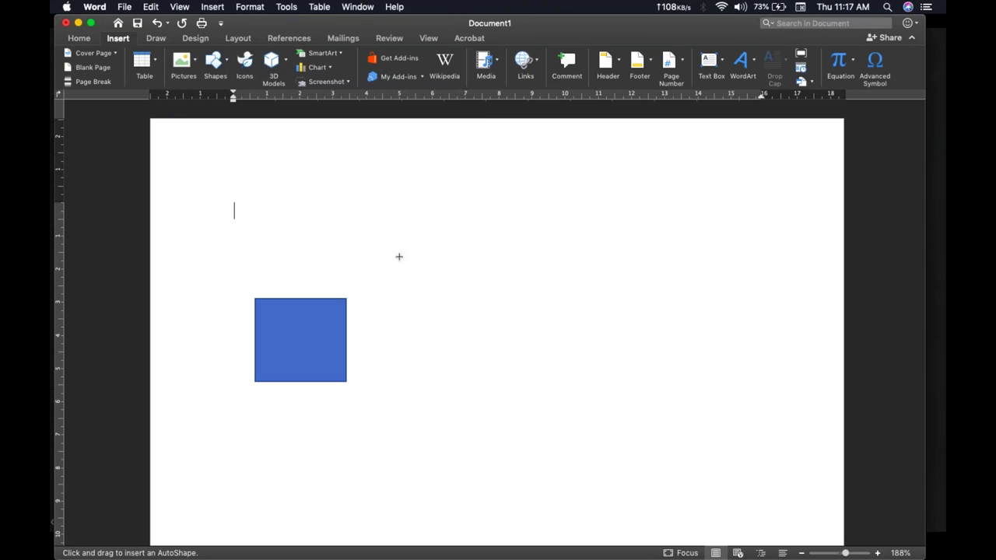
{"action": "left_click_drag", "start_coordinate": [398, 262], "coordinate": [635, 447]}
{"action": "left_click_drag", "start_coordinate": [517, 342], "coordinate": [509, 330]}
{"action": "left_click", "coordinate": [319, 193]}
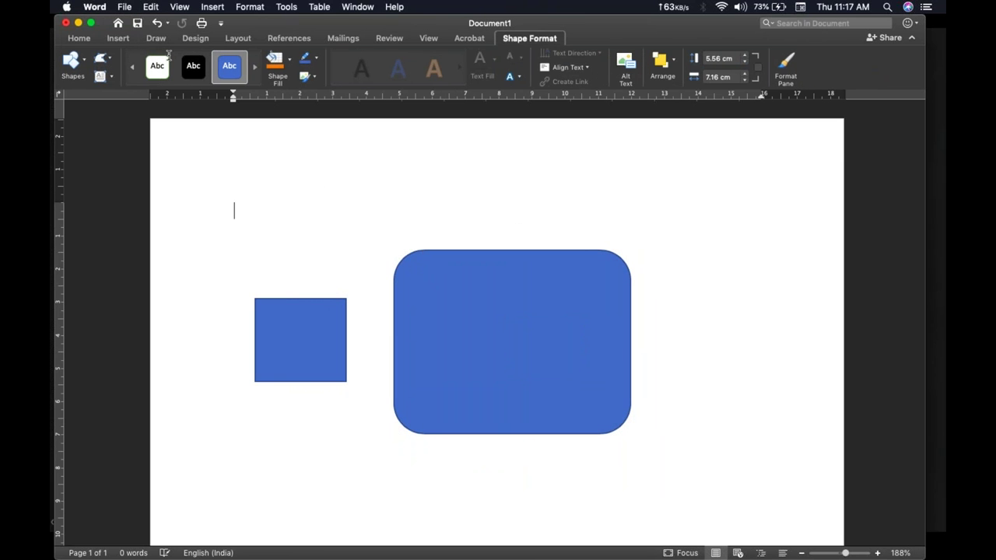
- Draw a smiley face about 2.46 cm wide and 2.72 cm high on the far side of the rounded rectangle from the small rectangle
{"action": "left_click", "coordinate": [119, 38]}
{"action": "left_click", "coordinate": [231, 60]}
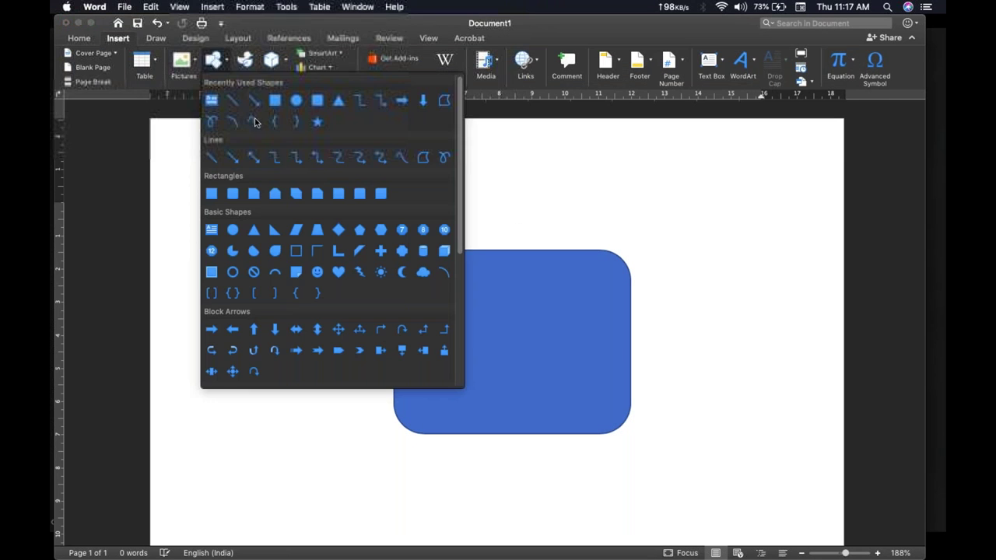
{"action": "left_click", "coordinate": [316, 272]}
{"action": "left_click_drag", "start_coordinate": [680, 299], "coordinate": [761, 358]}
{"action": "left_click", "coordinate": [815, 332]}
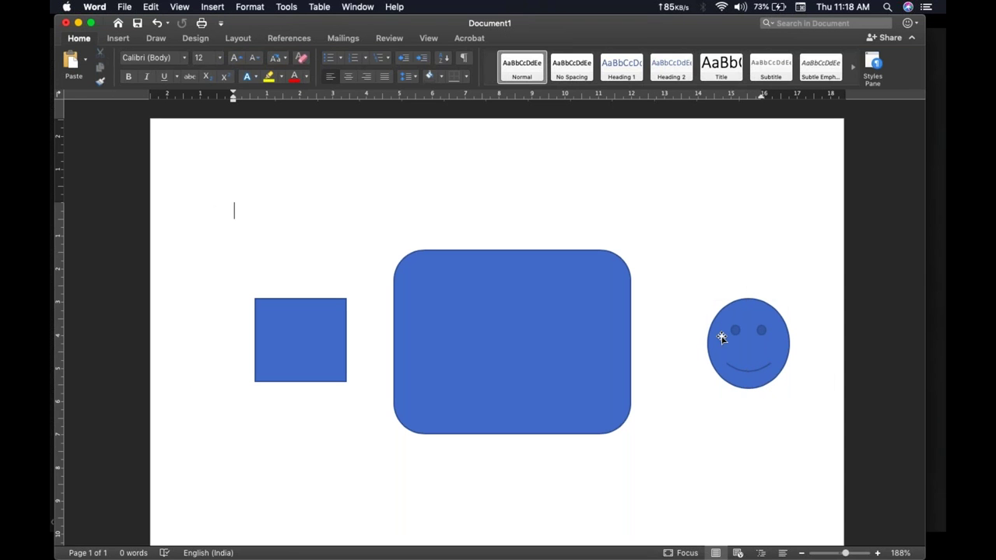
- Move the rounded rectangle up to the page's upper edge and back between the small rectangle and the smiley face
{"action": "left_click", "coordinate": [723, 334]}
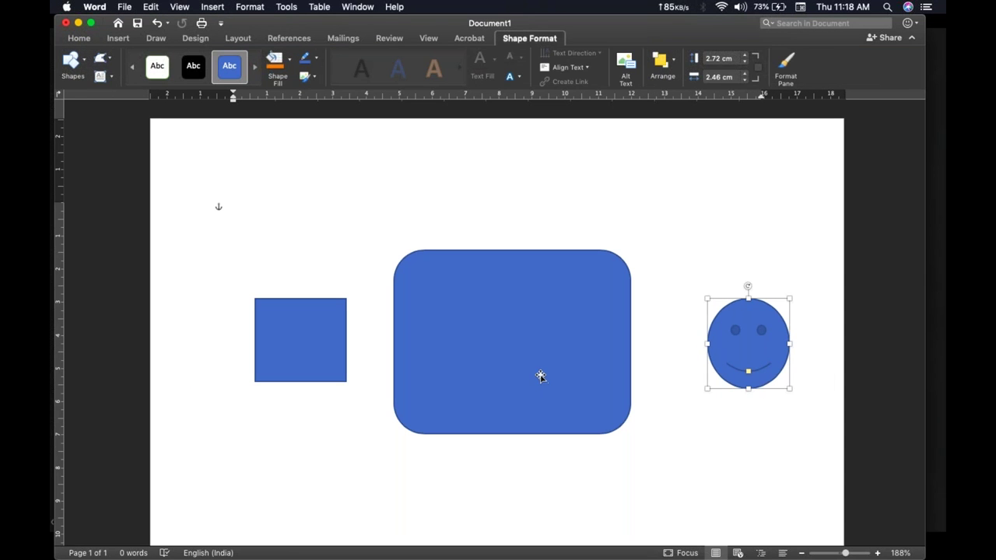
{"action": "left_click_drag", "start_coordinate": [540, 376], "coordinate": [538, 227]}
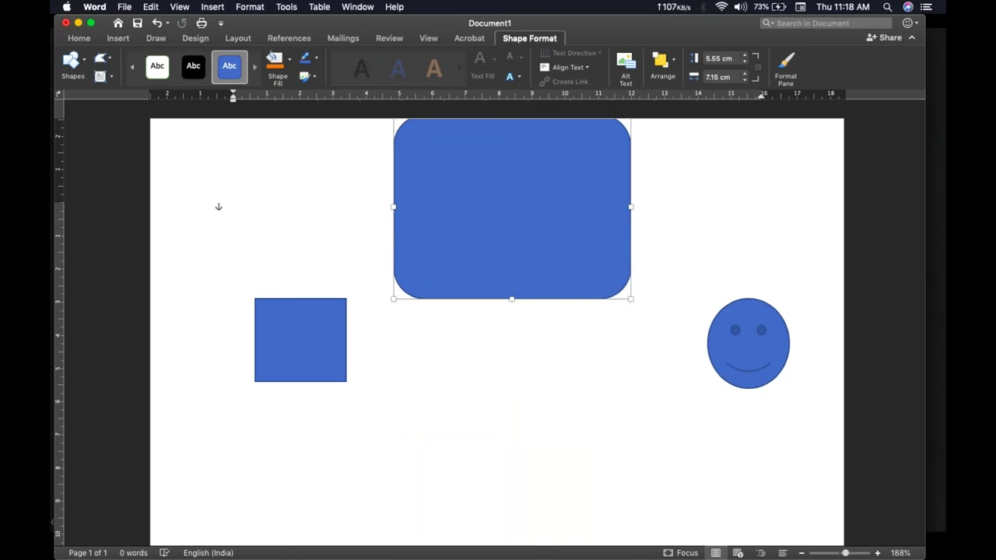
{"action": "left_click", "coordinate": [718, 349]}
{"action": "left_click", "coordinate": [330, 328]}
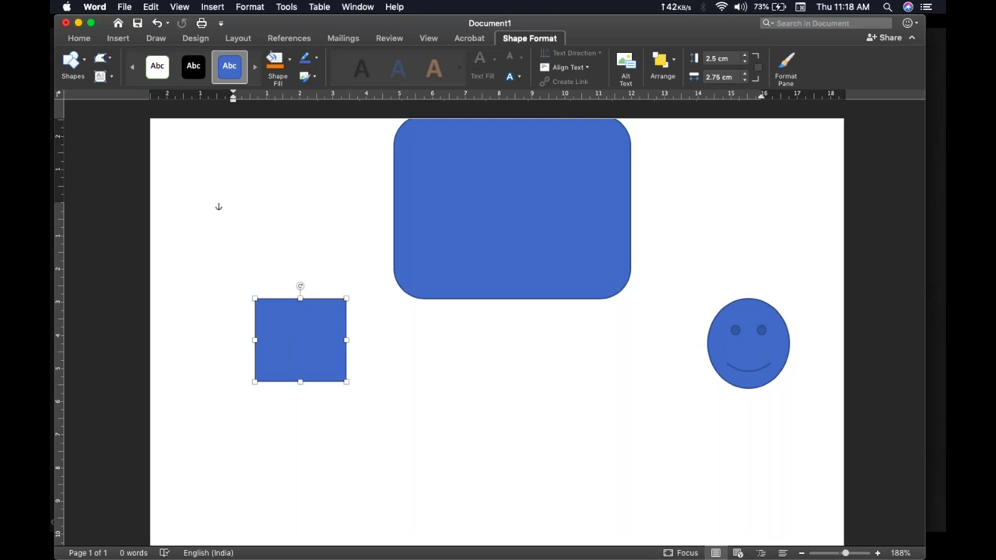
{"action": "left_click", "coordinate": [741, 350]}
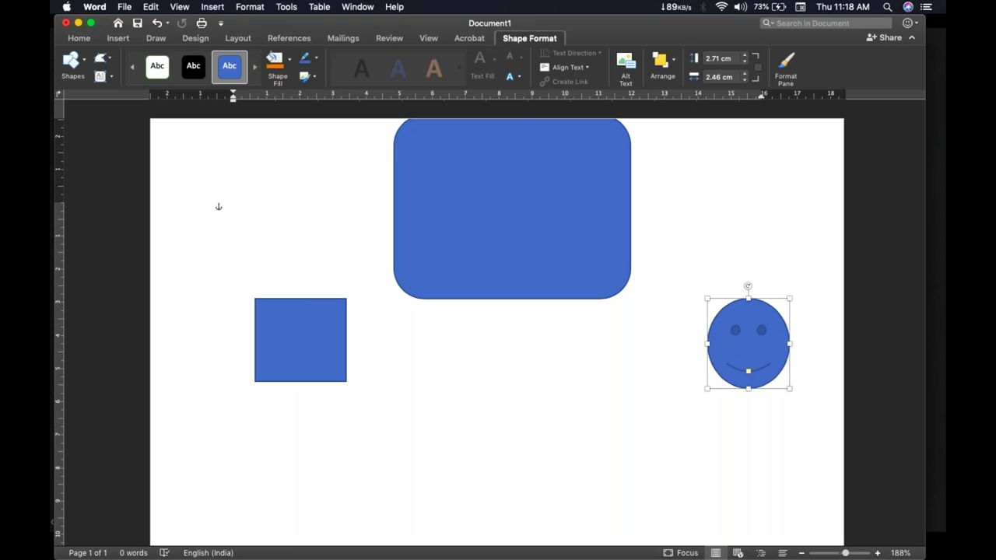
{"action": "left_click_drag", "start_coordinate": [538, 212], "coordinate": [544, 343]}
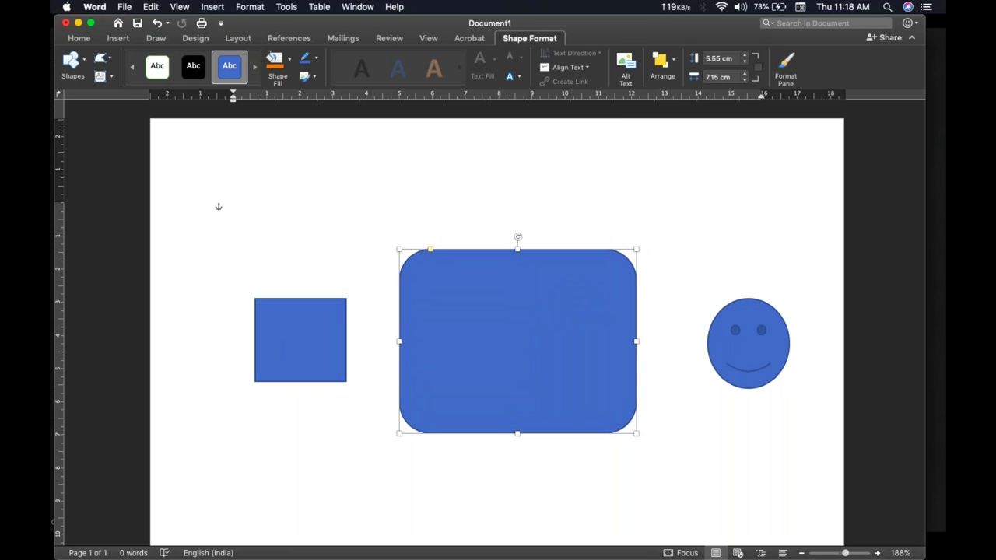
{"action": "left_click", "coordinate": [677, 233]}
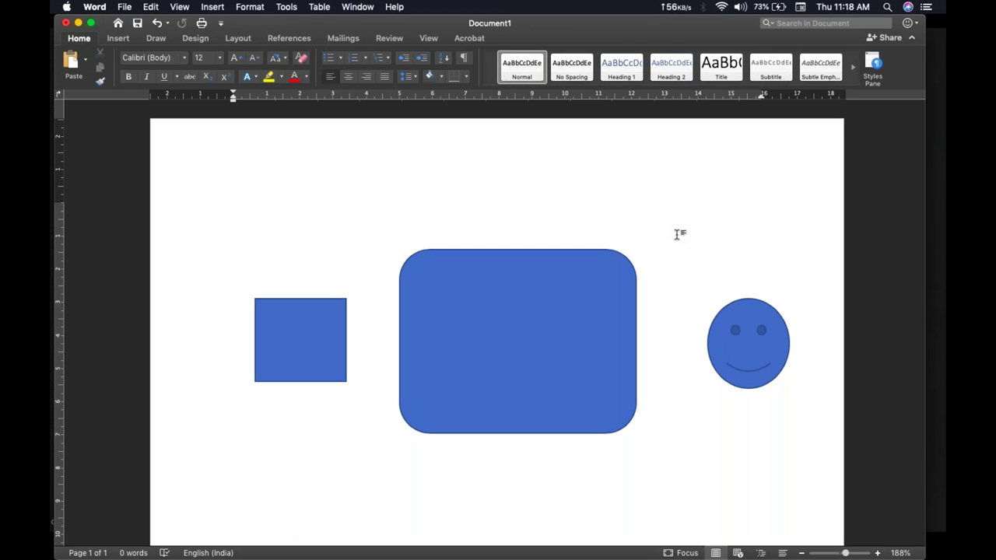
{"action": "left_click", "coordinate": [718, 350]}
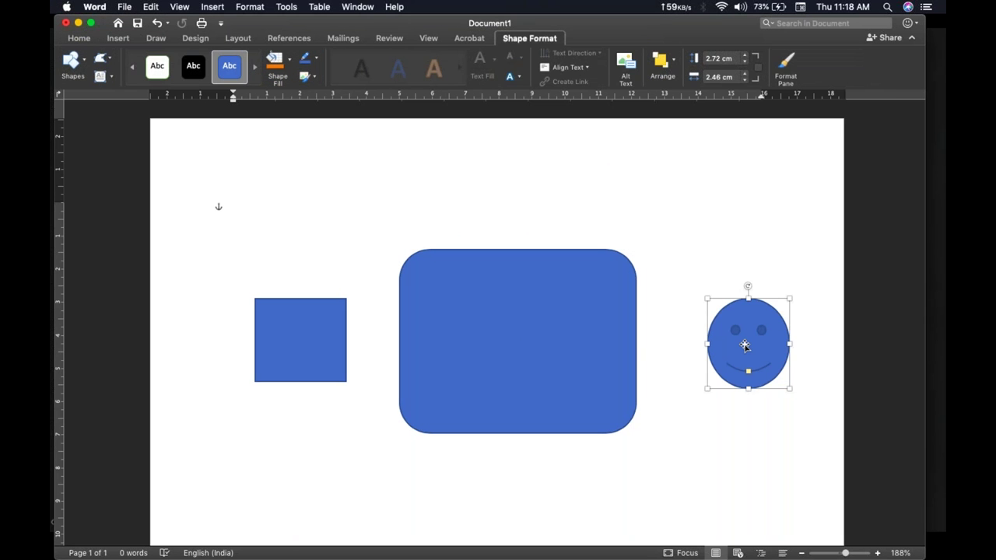
{"action": "left_click", "coordinate": [595, 345]}
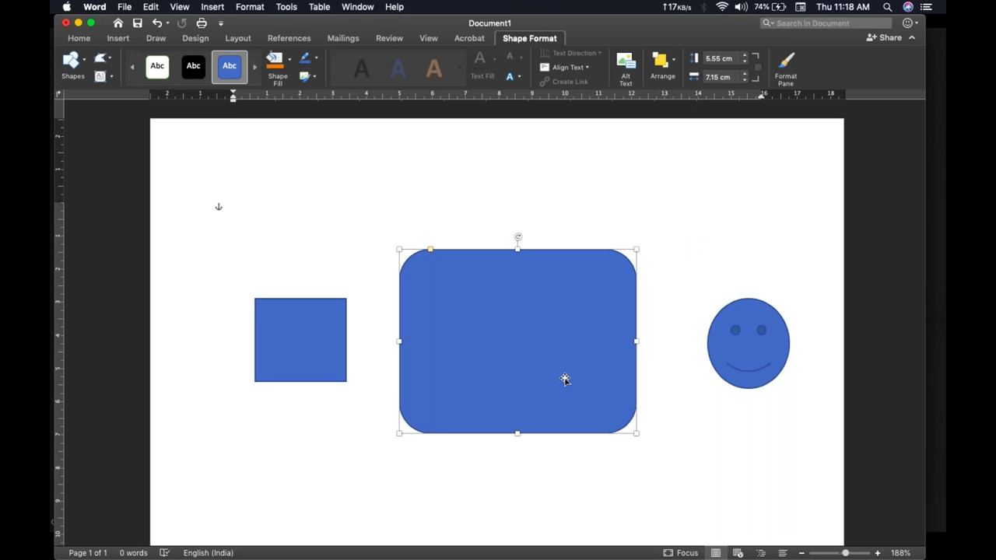
- Start a text block above the shapes with an opening curly brace and the indented line "Name : ABC"
{"action": "scroll", "coordinate": [563, 378], "scroll_direction": "down", "scroll_amount": 3}
{"action": "left_click", "coordinate": [403, 387]}
{"action": "scroll", "coordinate": [403, 387], "scroll_direction": "up", "scroll_amount": 2}
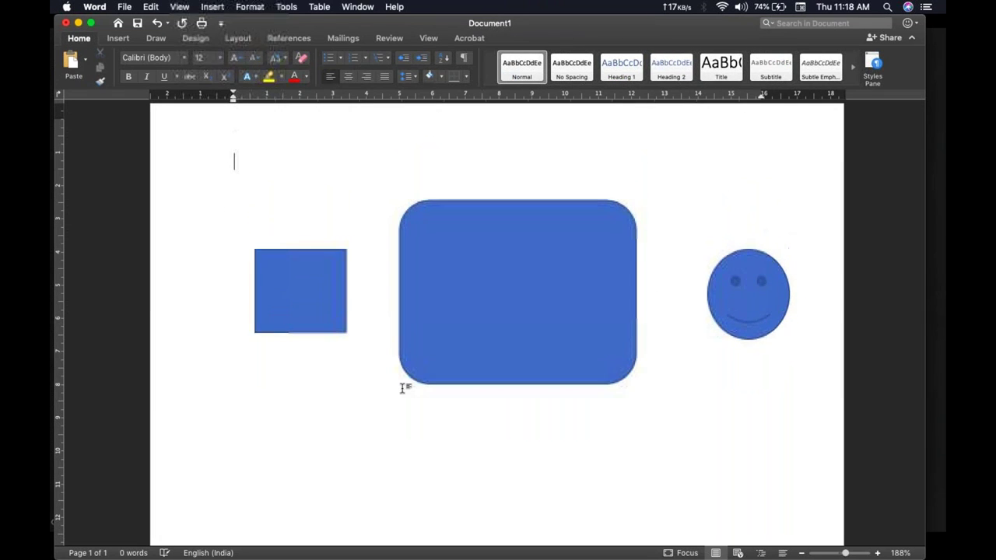
{"action": "scroll", "coordinate": [403, 387], "scroll_direction": "up", "scroll_amount": 3}
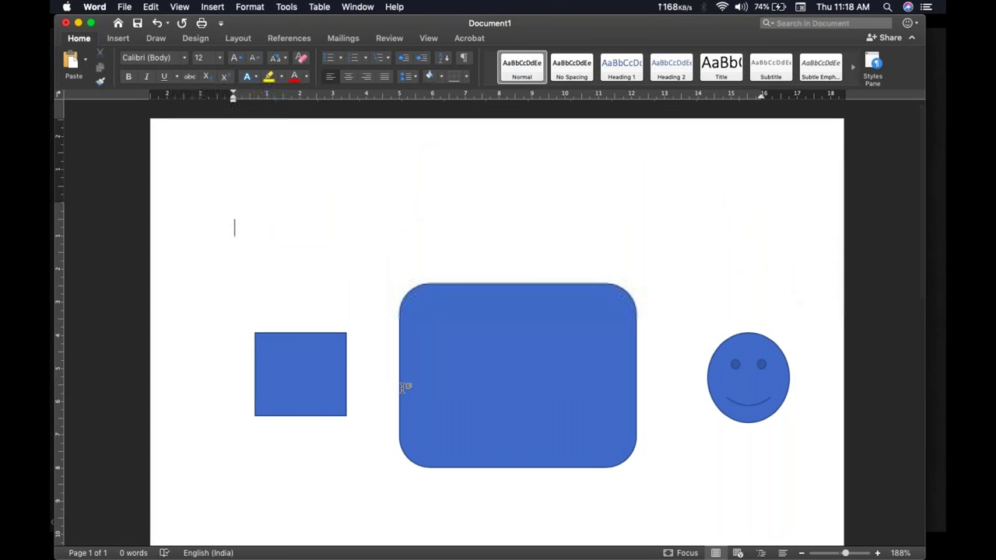
{"action": "key", "text": "Return"}
{"action": "key", "text": "Tab"}
{"action": "type", "text": "Name : ABC"}
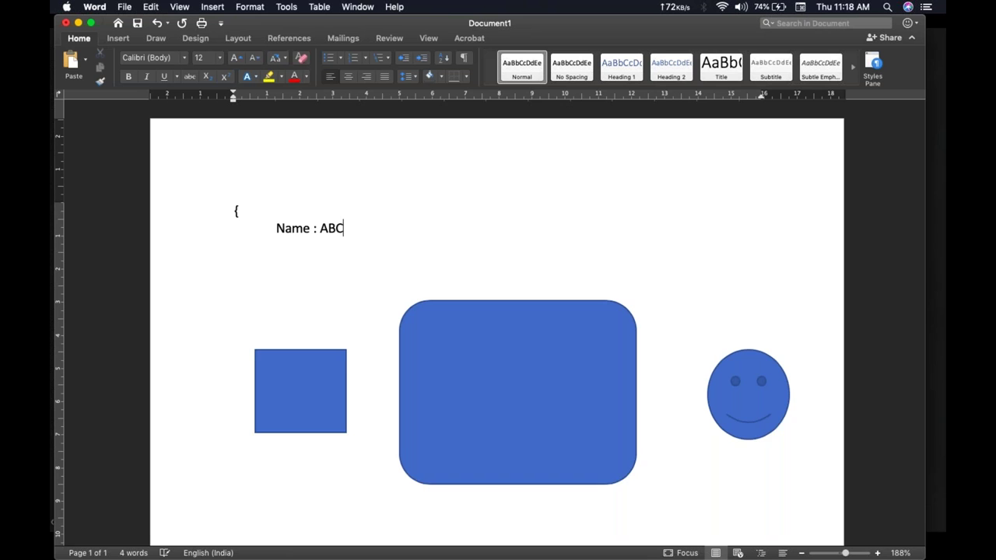
- Add the indented line "Age : 40" below the name and end the block with a closing curly brace
{"action": "key", "text": "Return"}
{"action": "key", "text": "Tab"}
{"action": "type", "text": "Age "}
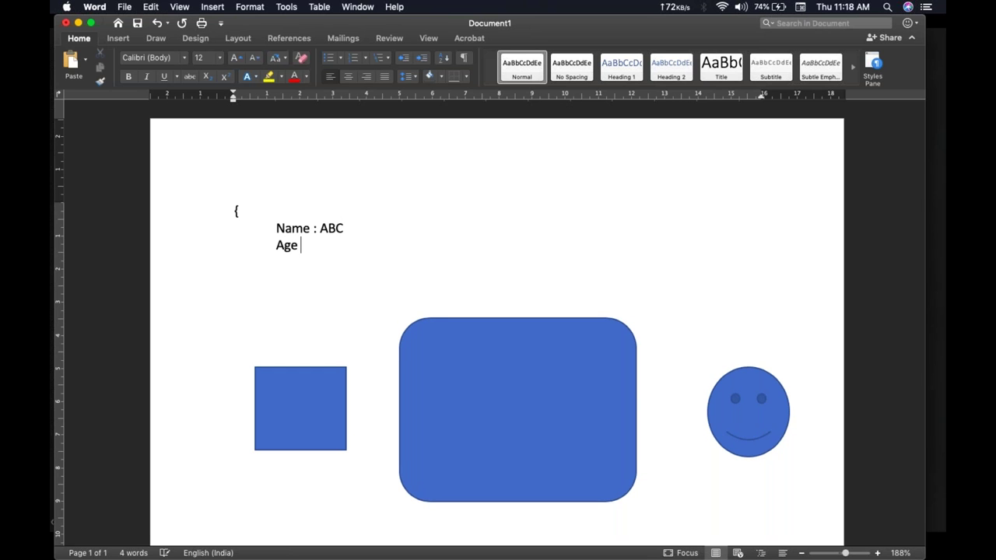
{"action": "type", "text": ": 40"}
{"action": "key", "text": "Return"}
{"action": "type", "text": "}"}
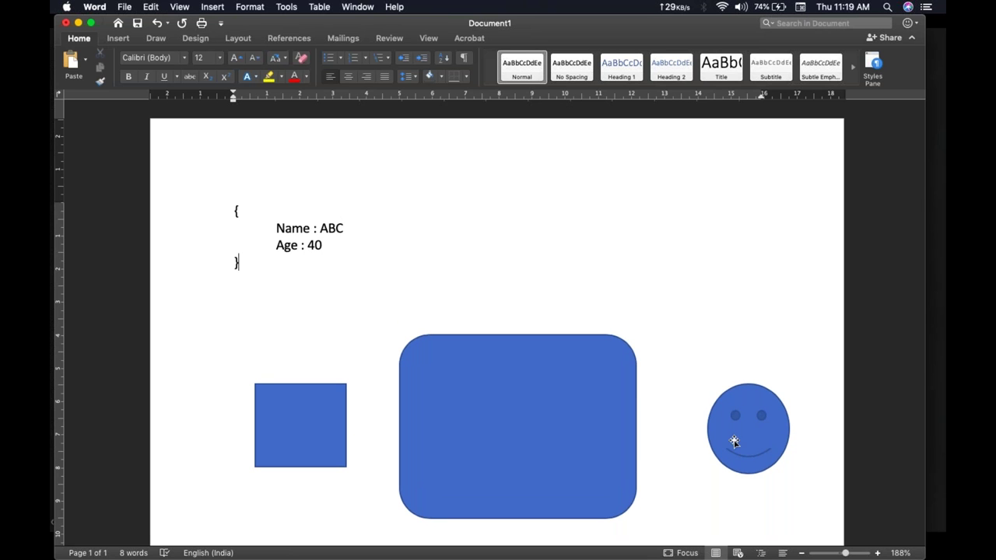
{"action": "scroll", "coordinate": [409, 363], "scroll_direction": "down", "scroll_amount": 1}
{"action": "left_click", "coordinate": [328, 219]}
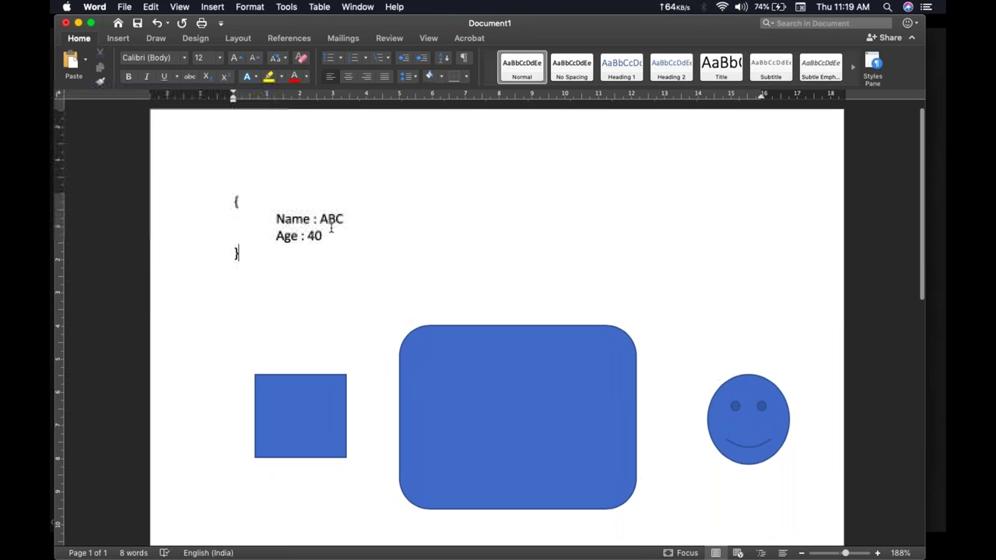
{"action": "left_click", "coordinate": [473, 359]}
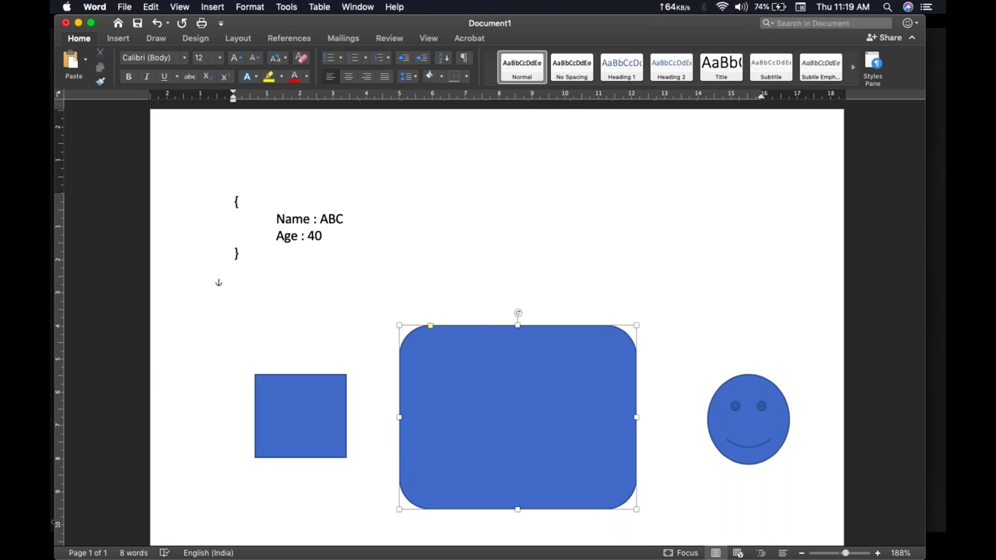
{"action": "left_click", "coordinate": [555, 252]}
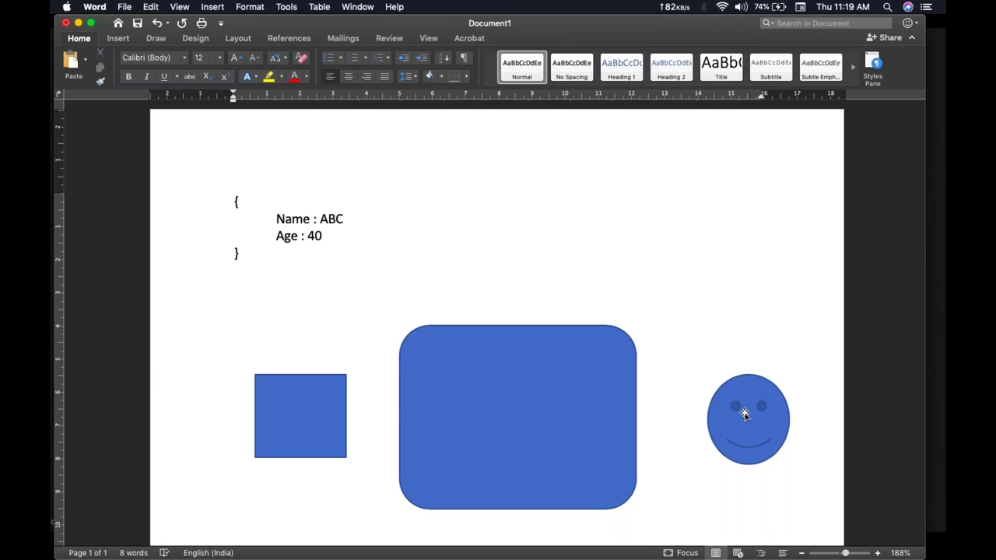
{"action": "left_click", "coordinate": [745, 412]}
{"action": "left_click", "coordinate": [590, 416]}
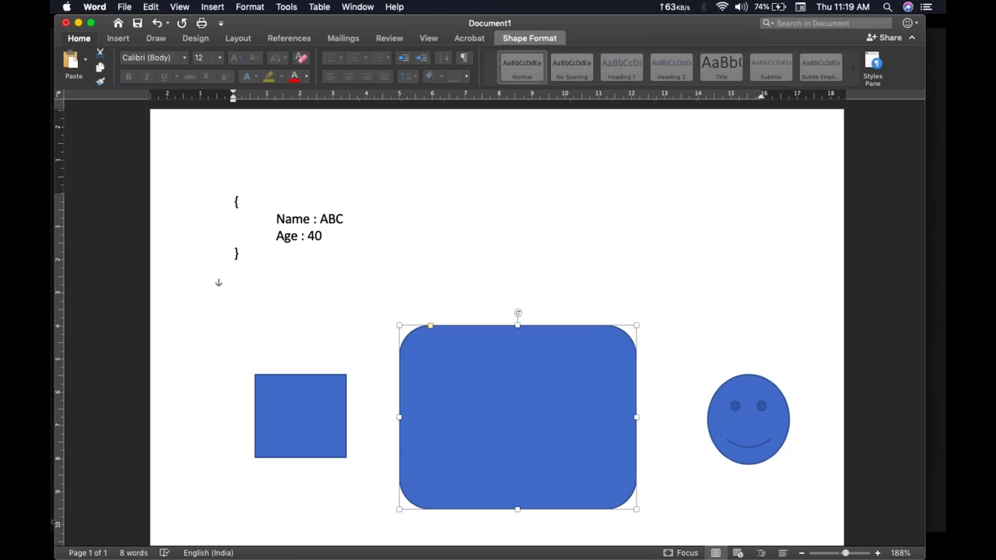
{"action": "double_click", "coordinate": [278, 218]}
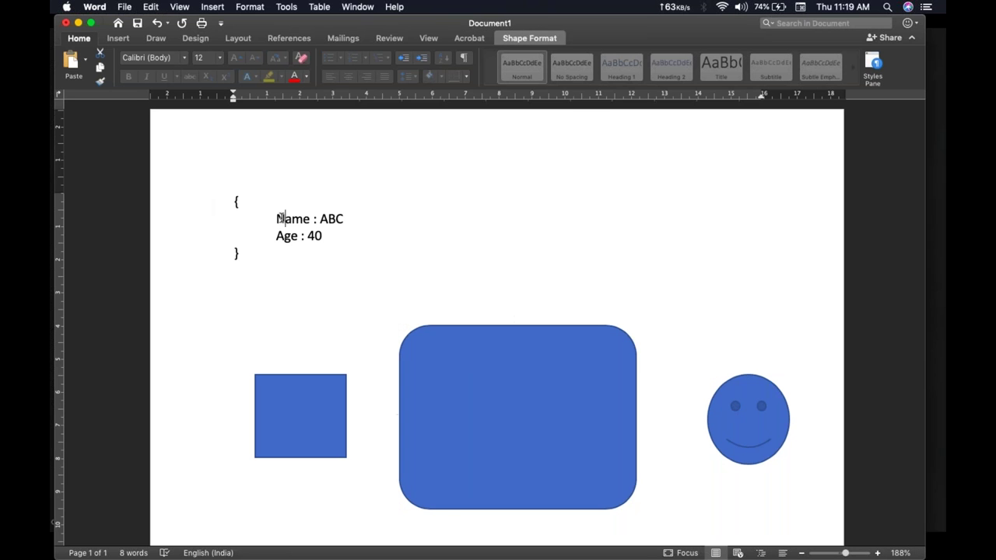
{"action": "left_click", "coordinate": [300, 436]}
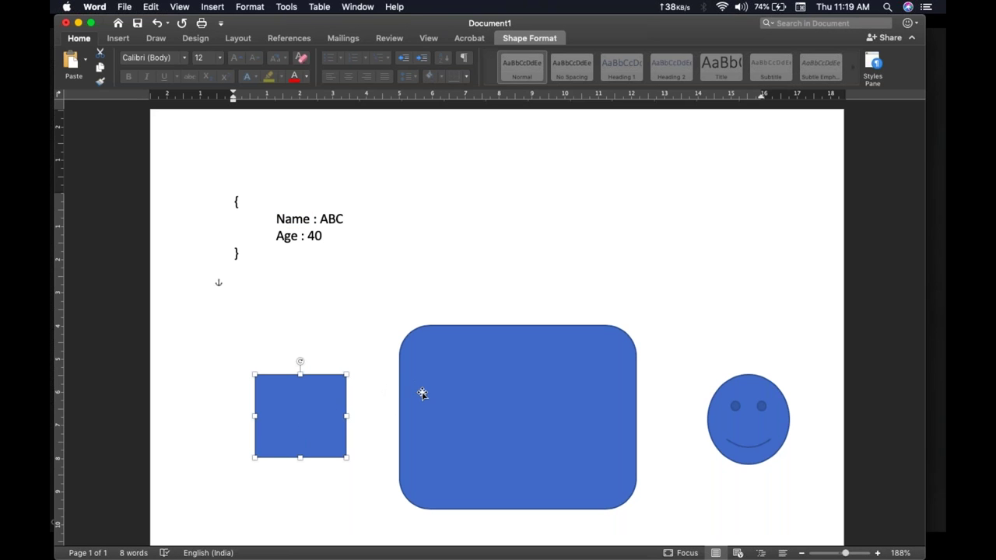
{"action": "left_click", "coordinate": [524, 369]}
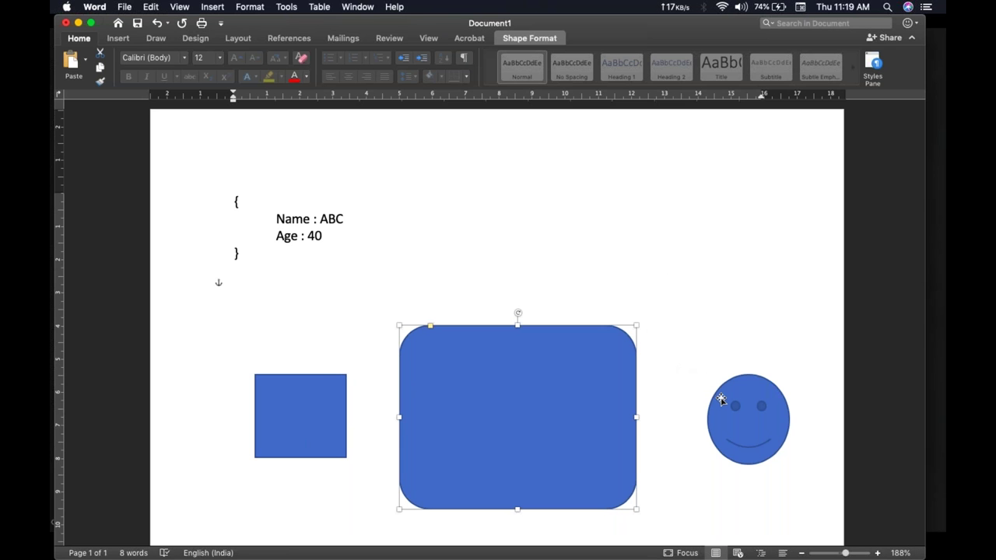
- Change the Age value in the text block to 41
{"action": "left_click", "coordinate": [328, 235]}
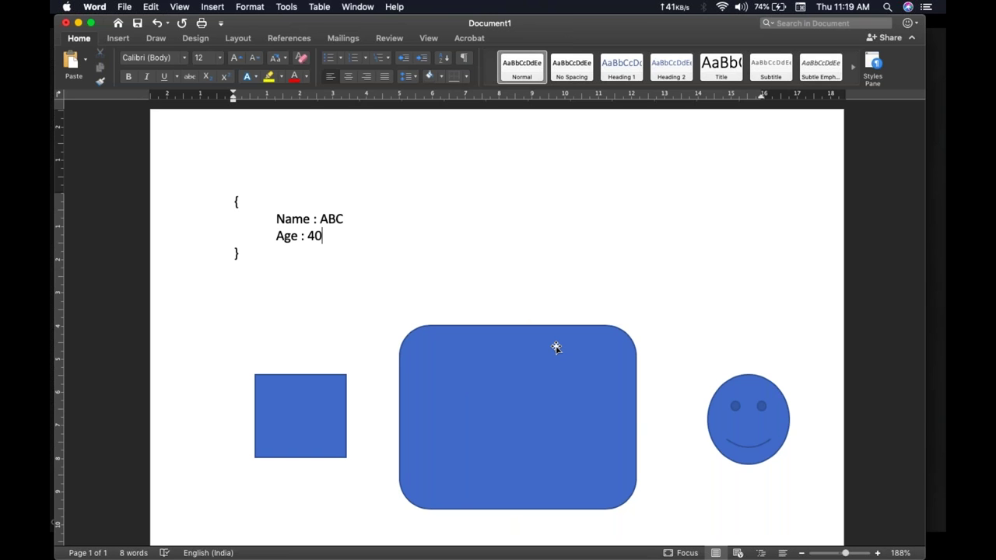
{"action": "key", "text": "BackSpace"}
{"action": "type", "text": "1"}
{"action": "left_click", "coordinate": [699, 295]}
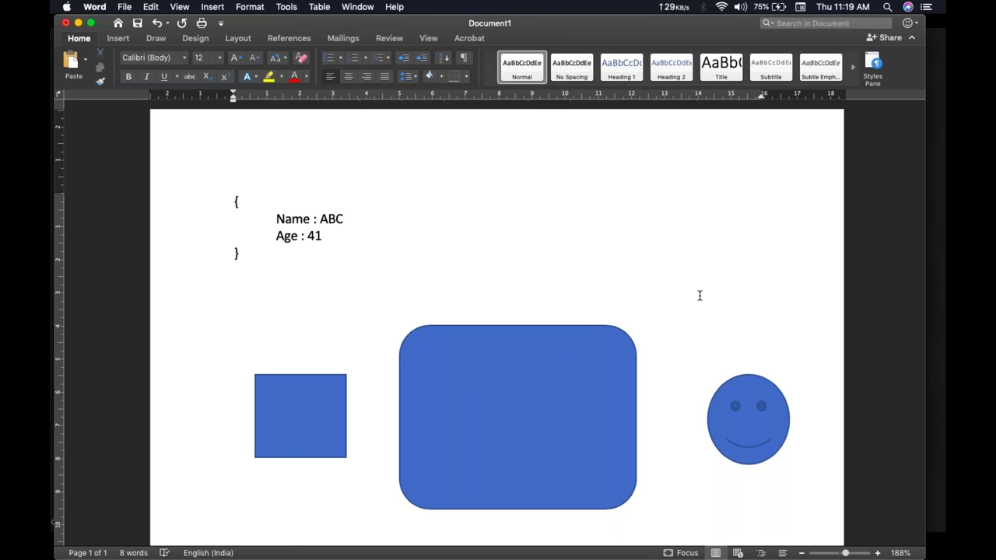
{"action": "left_click", "coordinate": [305, 422]}
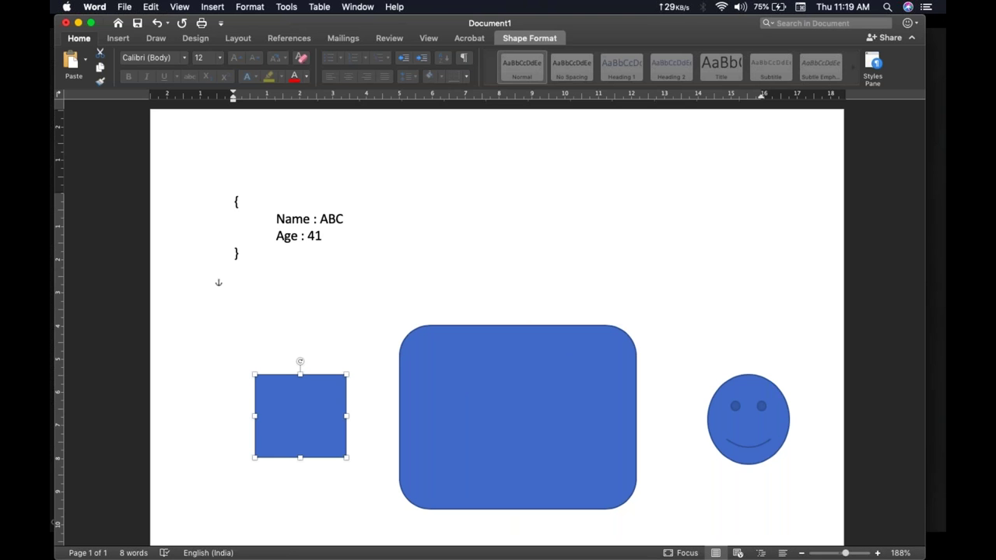
{"action": "left_click", "coordinate": [729, 429]}
{"action": "left_click", "coordinate": [572, 422]}
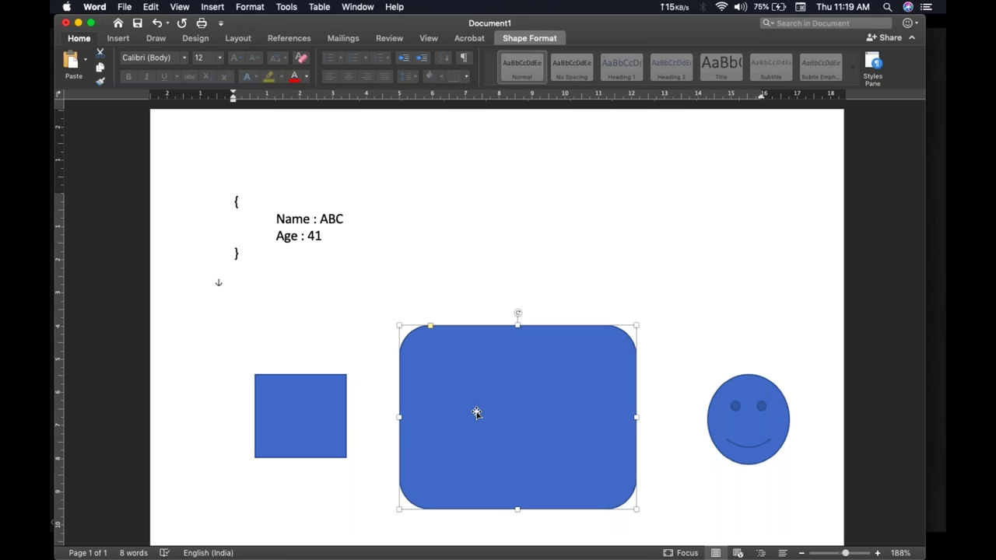
{"action": "left_click", "coordinate": [311, 413]}
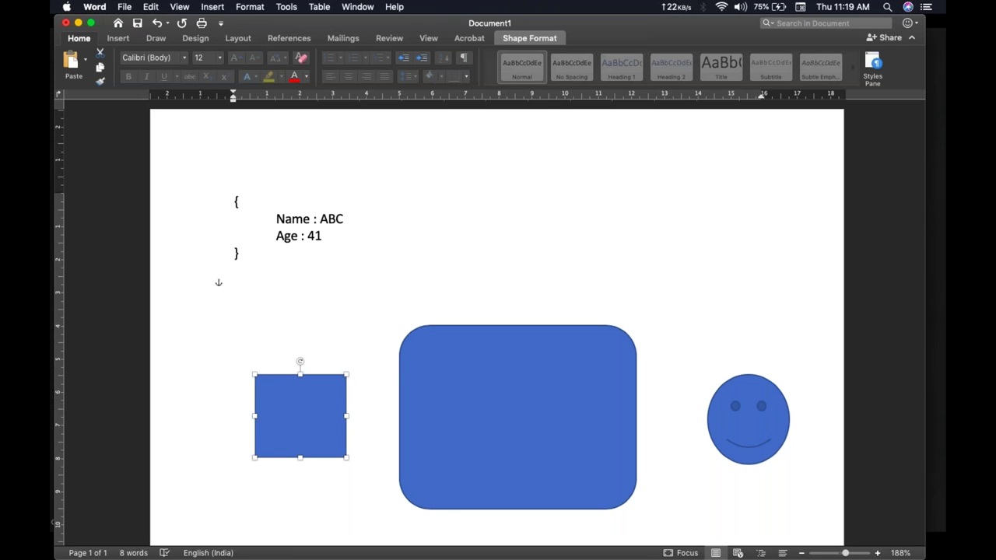
{"action": "double_click", "coordinate": [312, 235]}
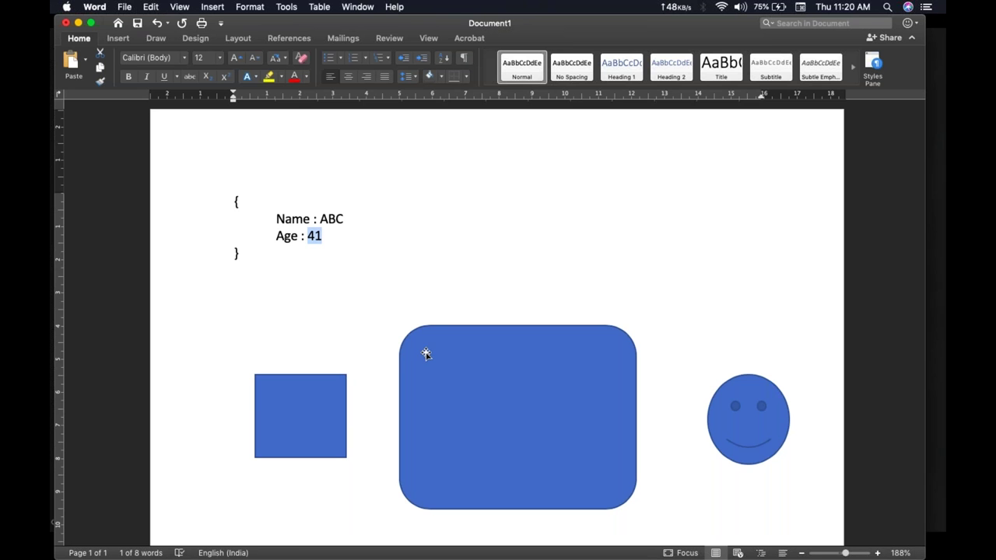
{"action": "left_click", "coordinate": [455, 373]}
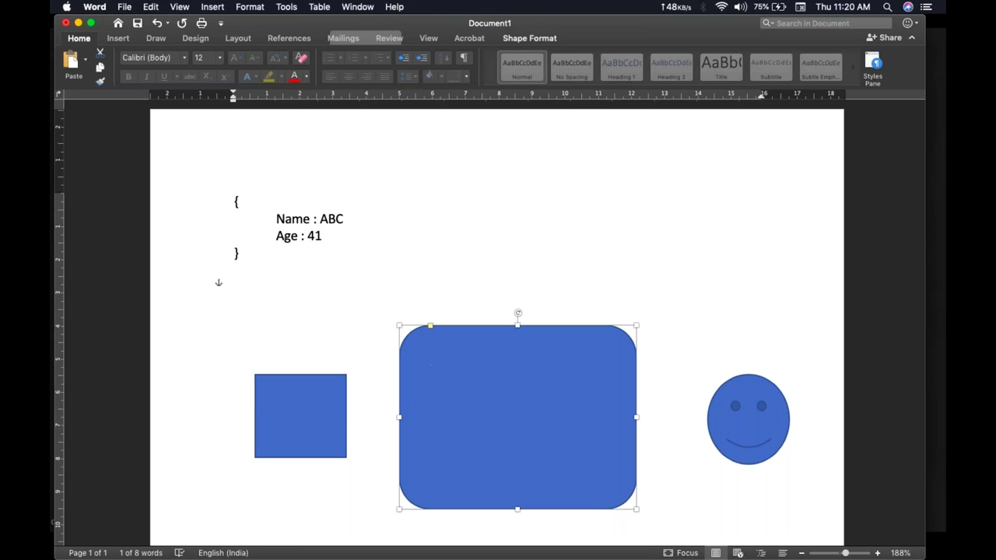
{"action": "left_click", "coordinate": [772, 254]}
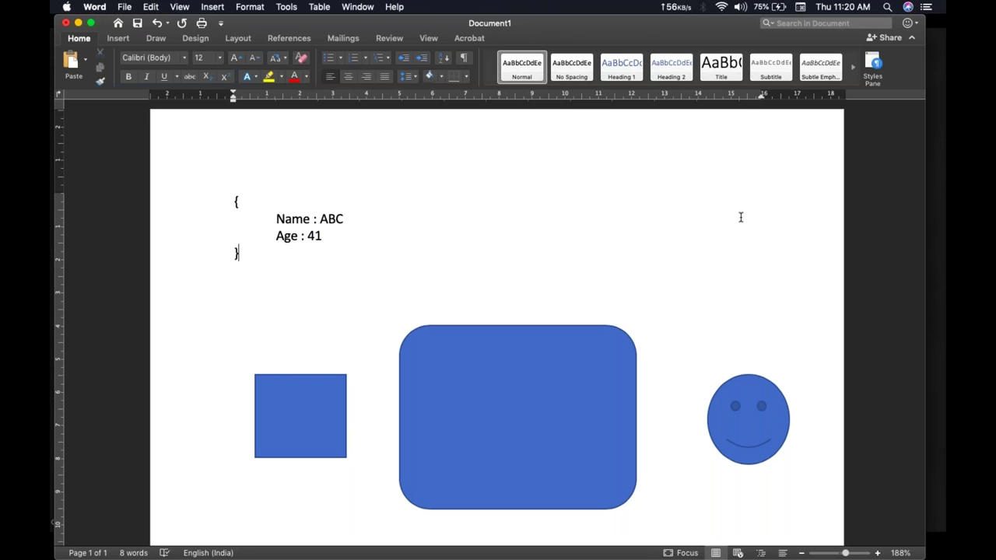
{"action": "left_click", "coordinate": [737, 431]}
{"action": "left_click", "coordinate": [797, 326]}
{"action": "scroll", "coordinate": [797, 325], "scroll_direction": "down", "scroll_amount": 2}
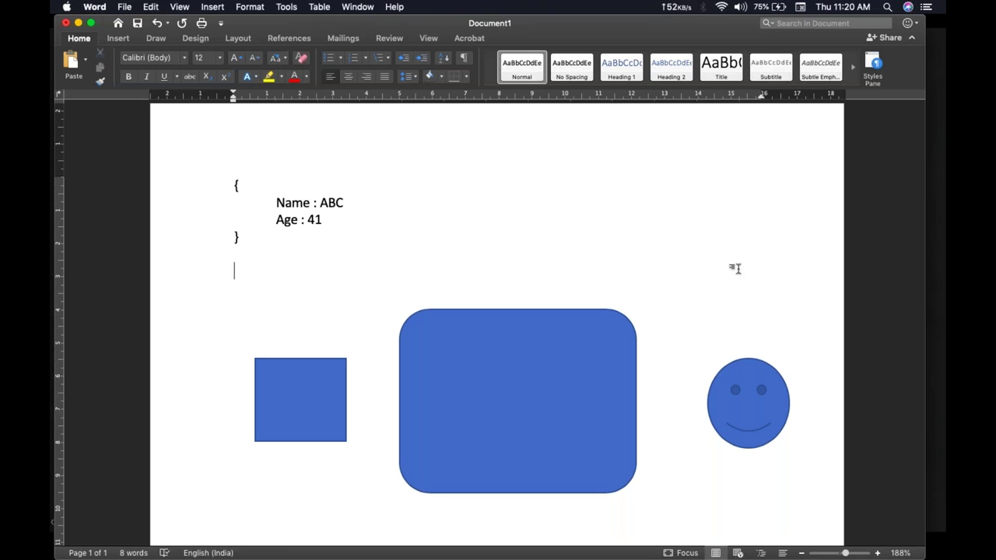
{"action": "left_click", "coordinate": [604, 345]}
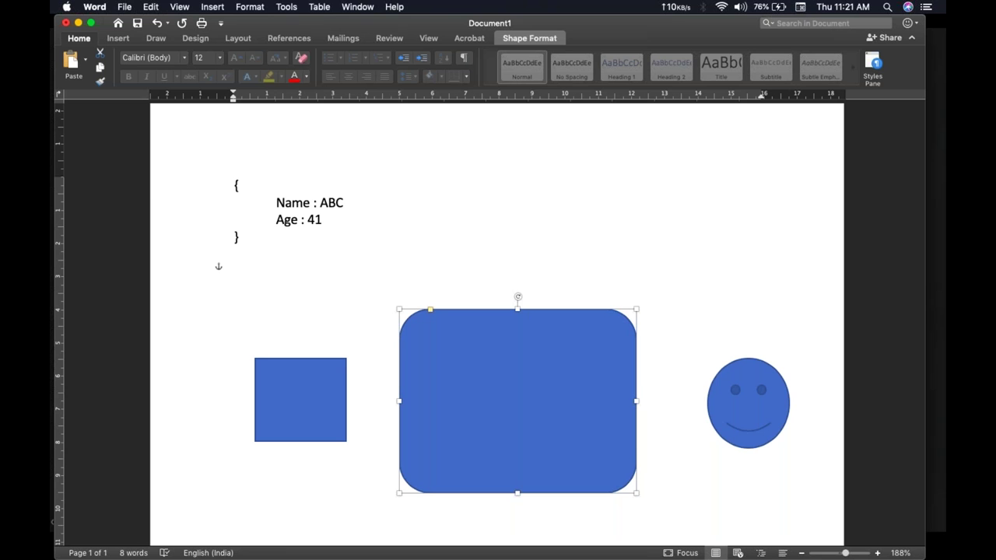
{"action": "left_click", "coordinate": [935, 54]}
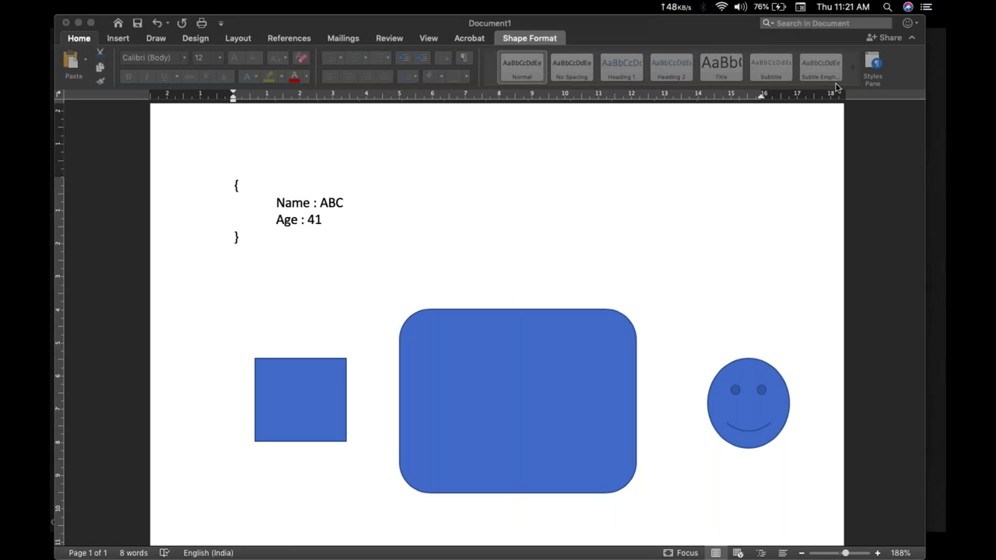
{"action": "left_click", "coordinate": [595, 385]}
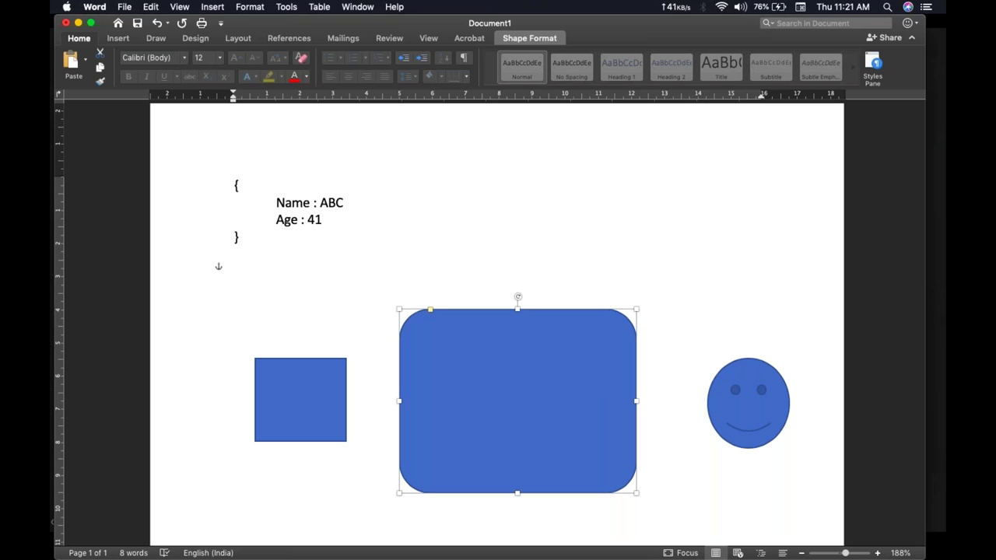
{"action": "left_click", "coordinate": [301, 406]}
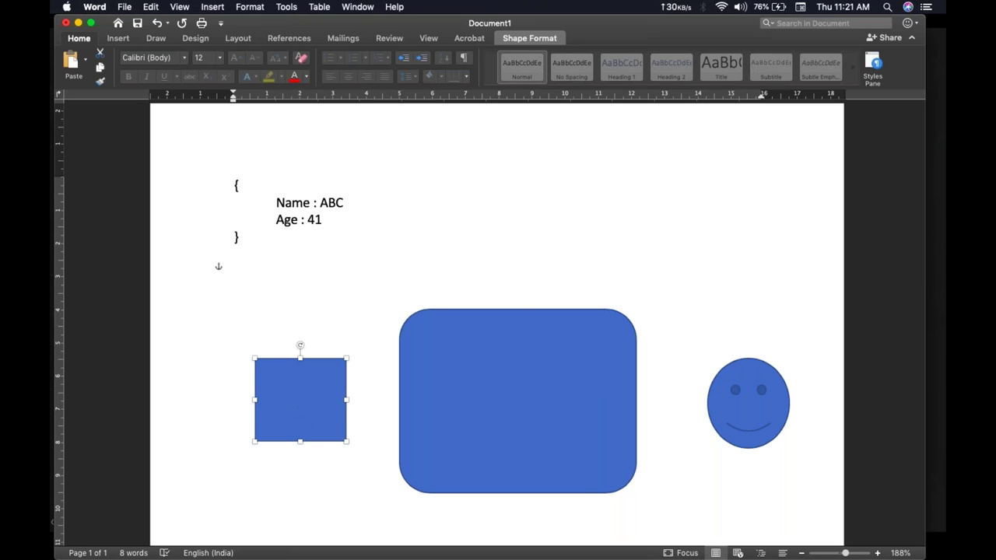
{"action": "double_click", "coordinate": [301, 399]}
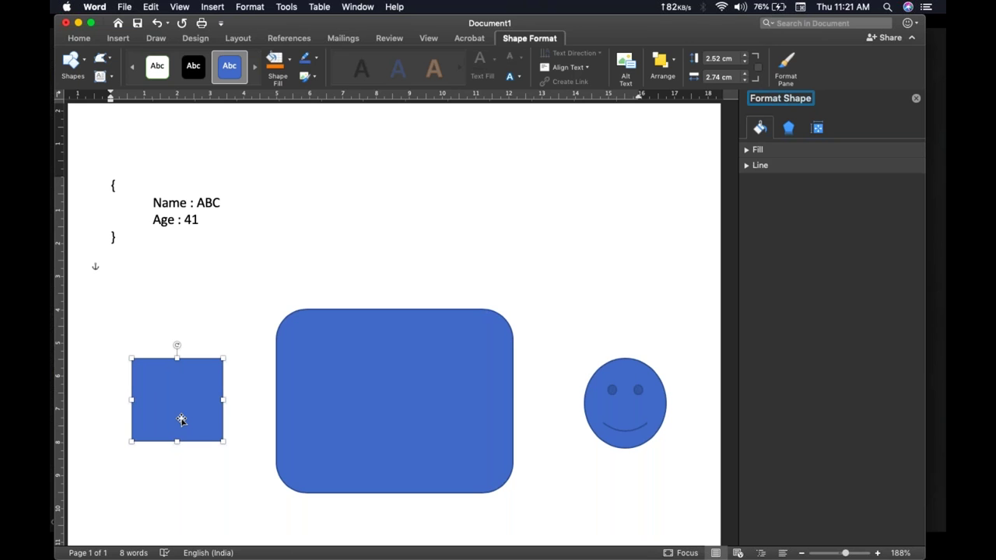
{"action": "left_click", "coordinate": [428, 420]}
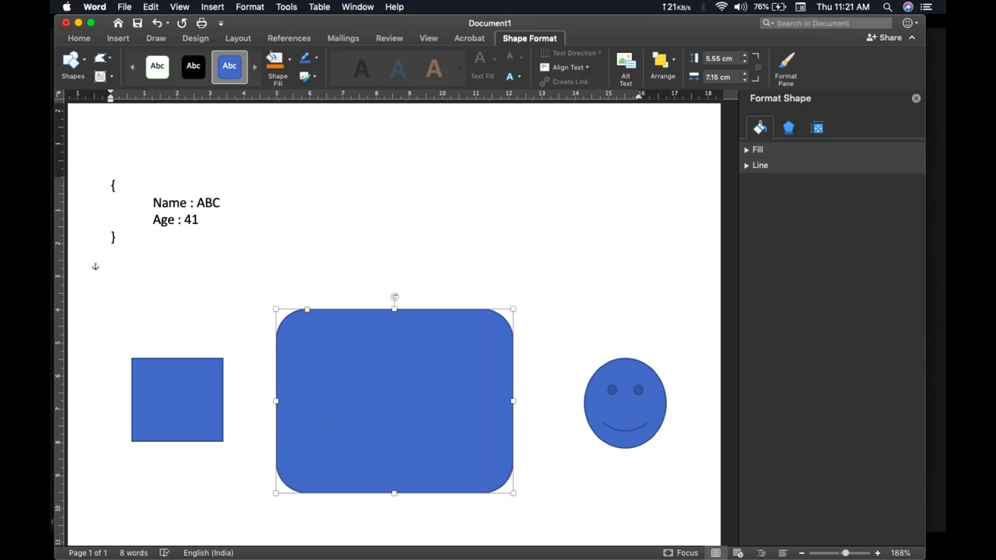
{"action": "left_click", "coordinate": [171, 433]}
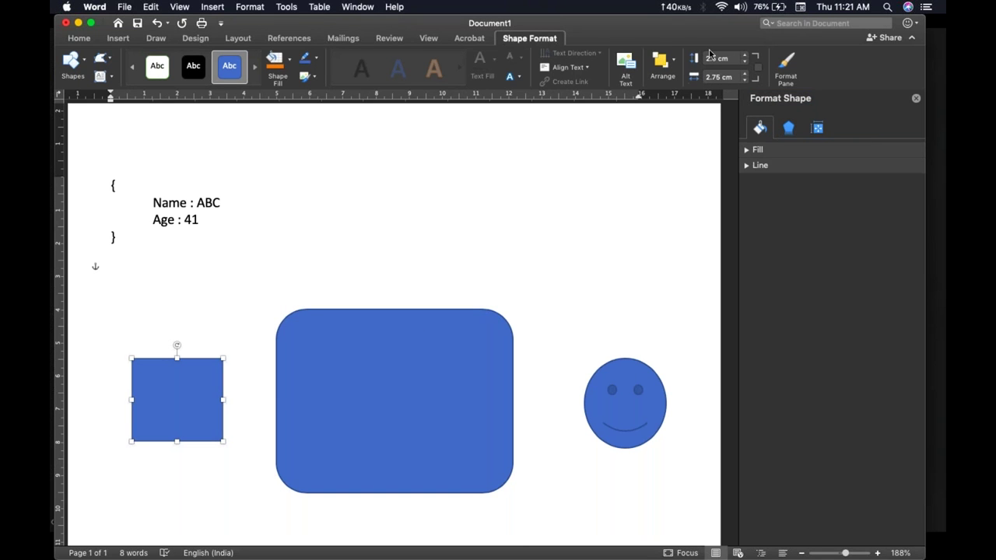
{"action": "left_click", "coordinate": [920, 104]}
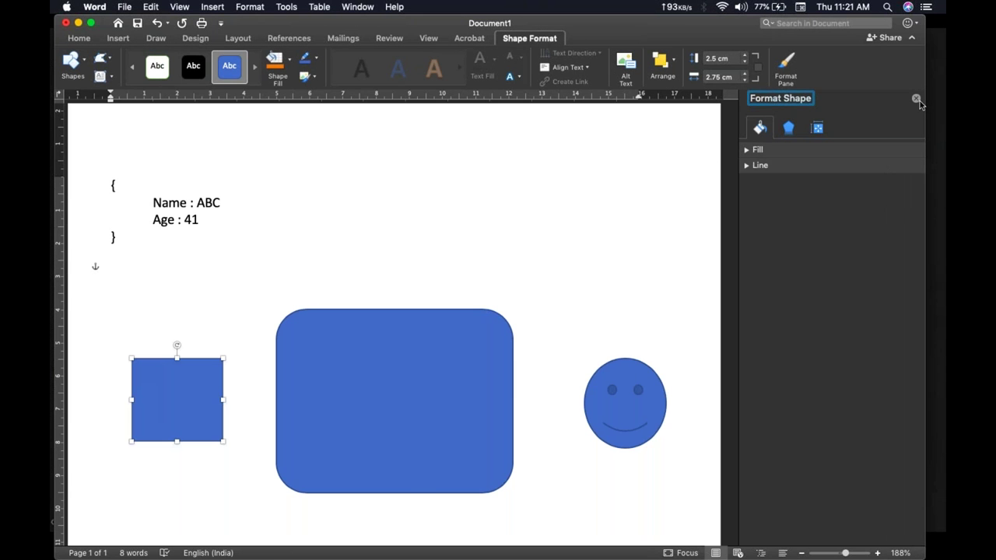
{"action": "left_click", "coordinate": [916, 99]}
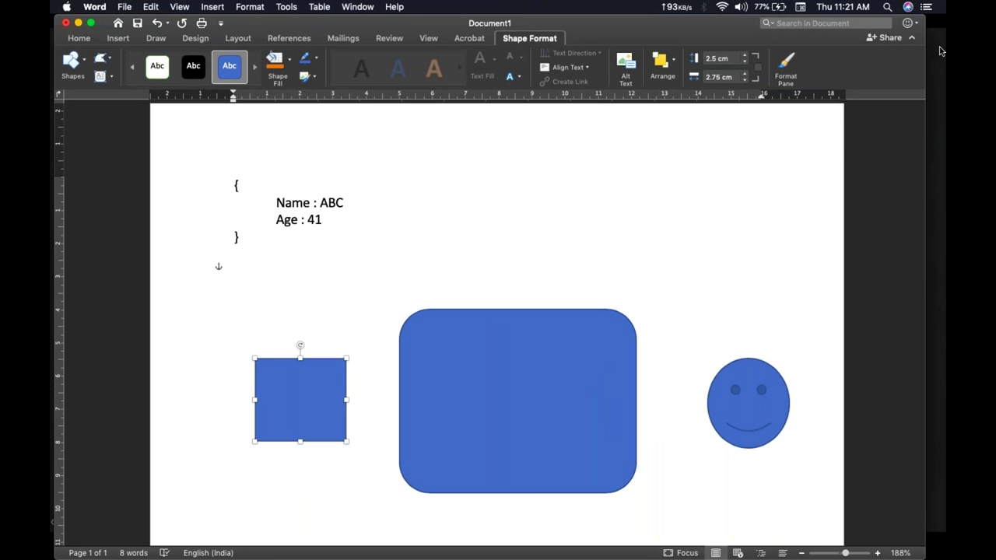
{"action": "left_click", "coordinate": [940, 51]}
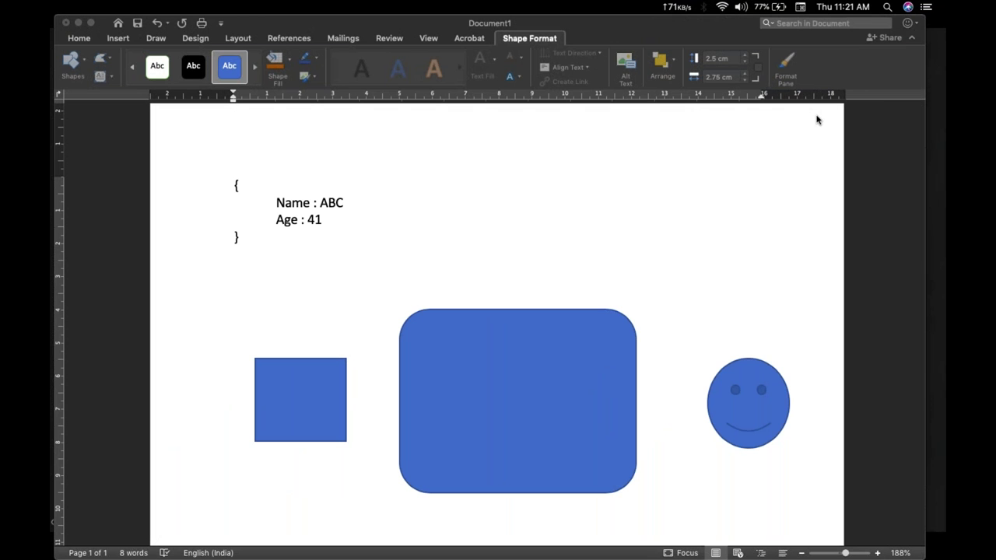
{"action": "left_click", "coordinate": [332, 387]}
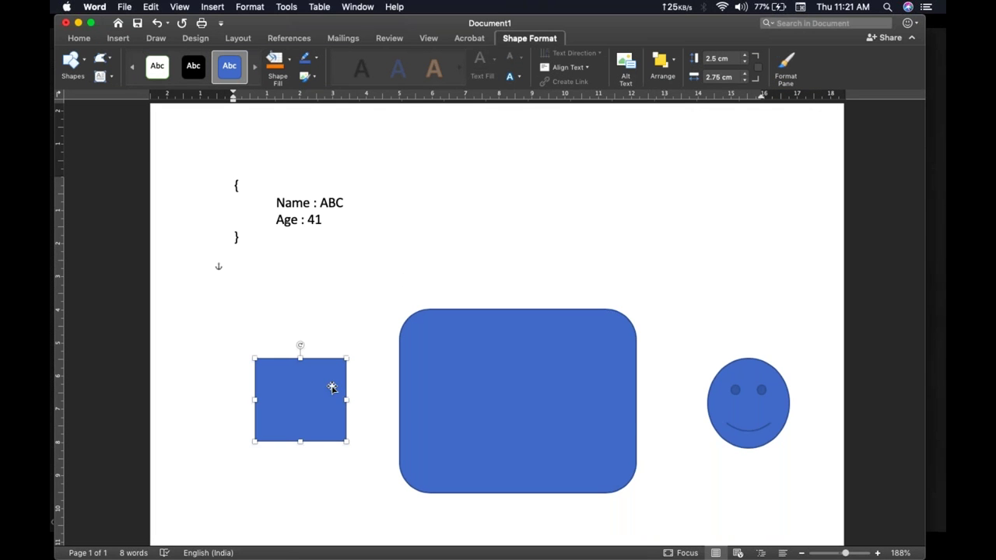
{"action": "left_click", "coordinate": [545, 410]}
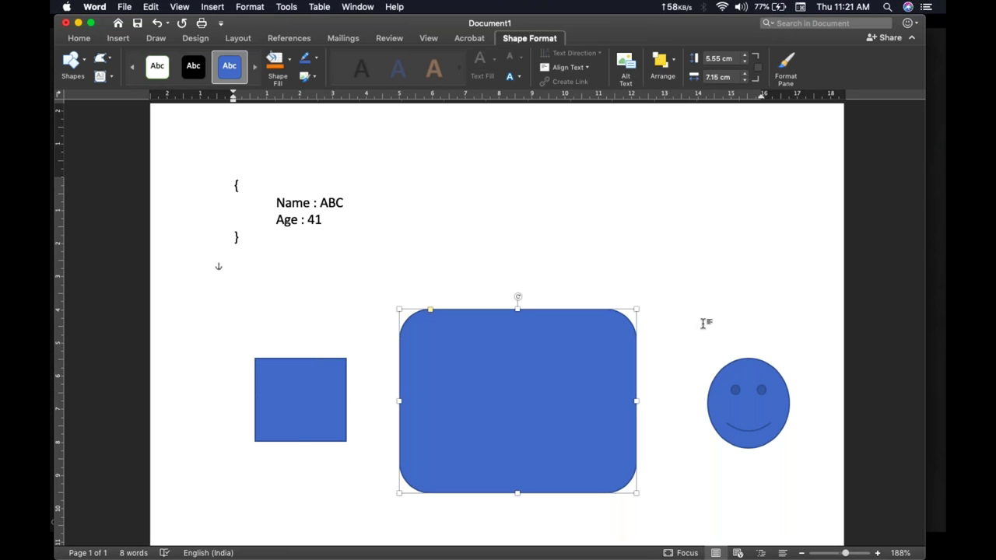
{"action": "left_click", "coordinate": [287, 363]}
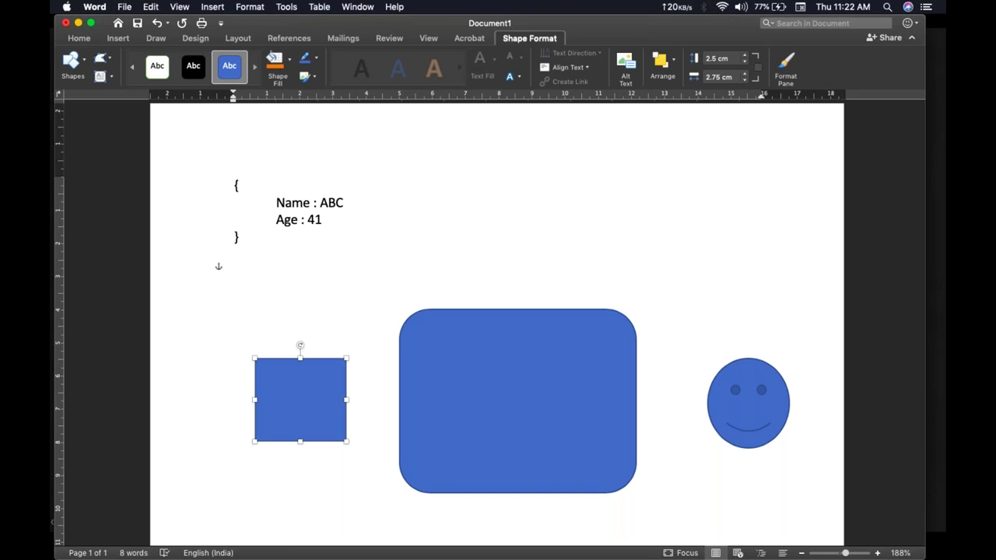
{"action": "key", "text": "Tab"}
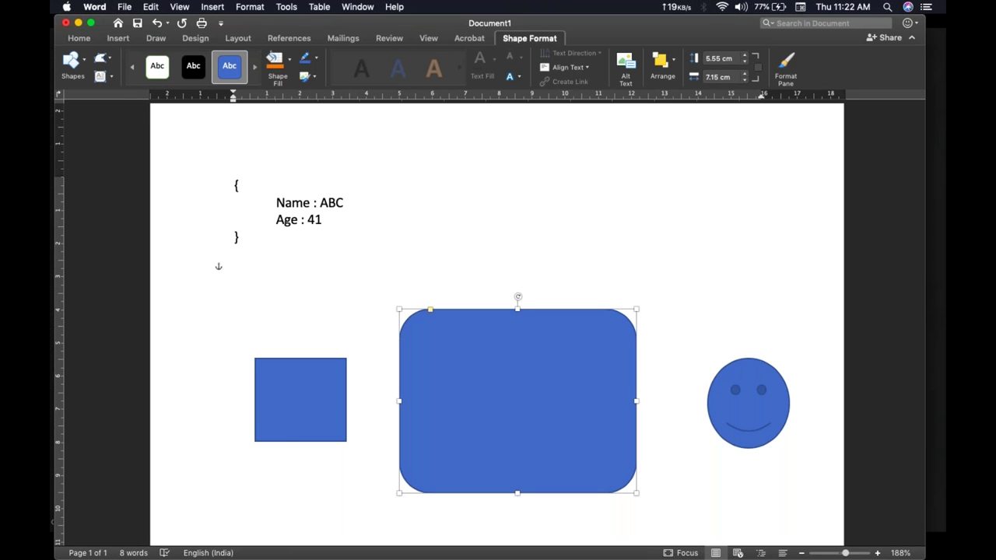
{"action": "left_click", "coordinate": [324, 404]}
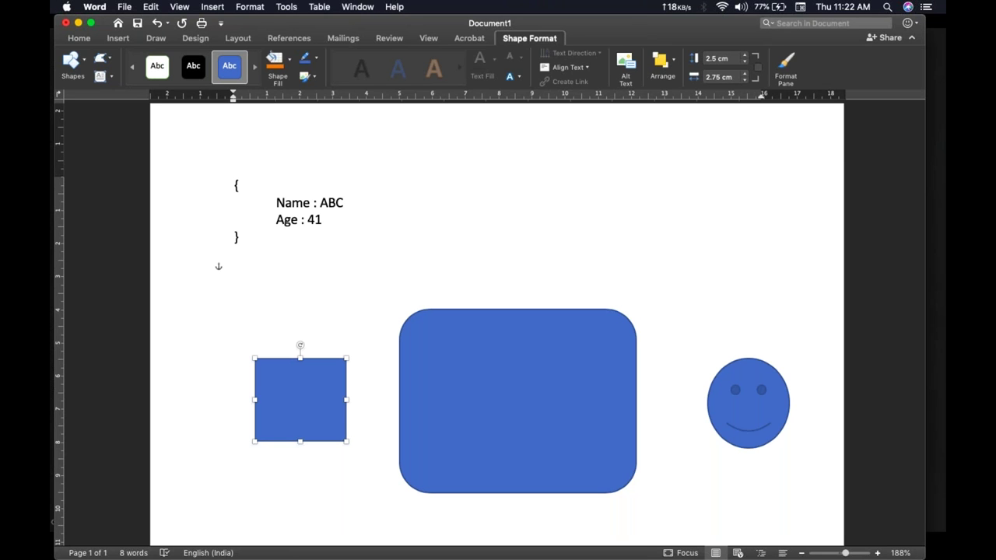
{"action": "left_click", "coordinate": [478, 402]}
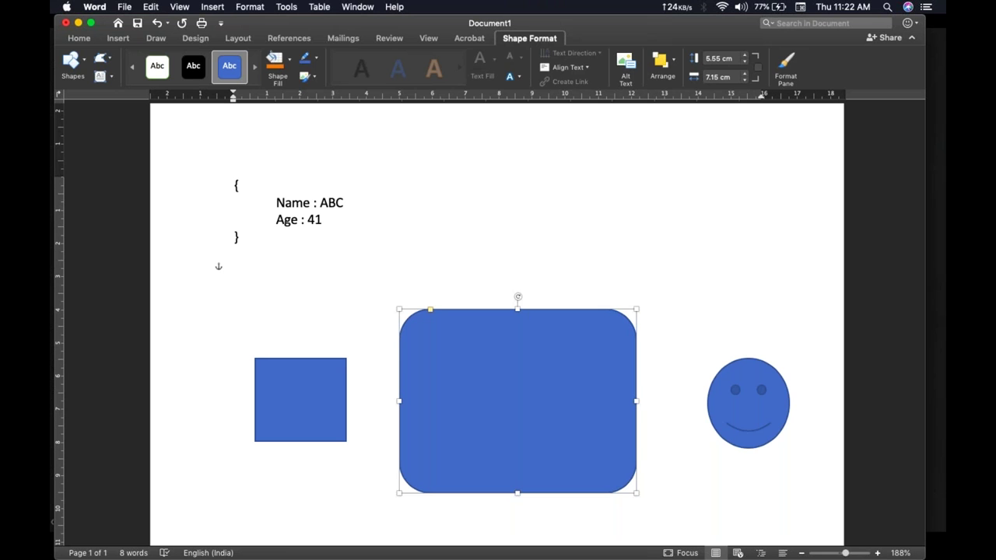
{"action": "left_click", "coordinate": [239, 391]}
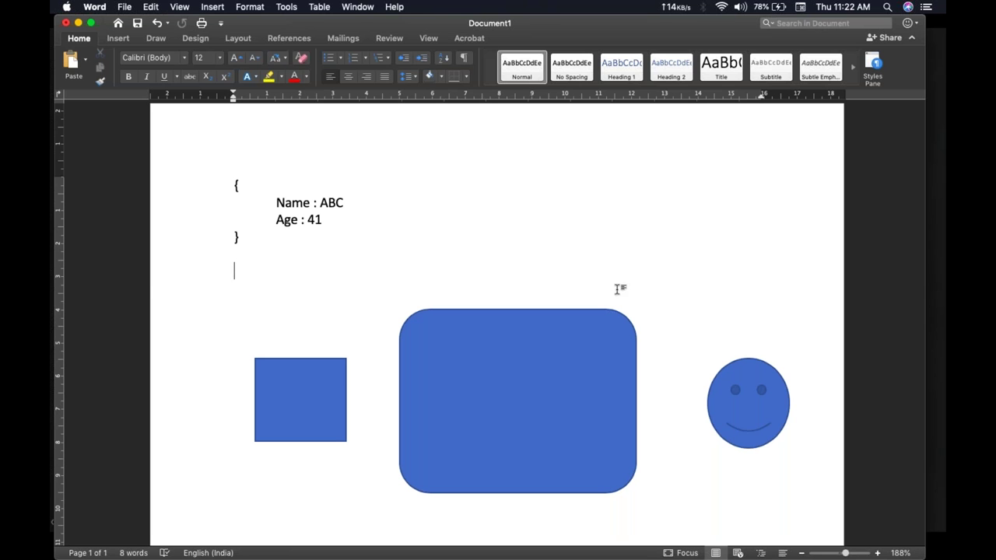
{"action": "left_click", "coordinate": [604, 340]}
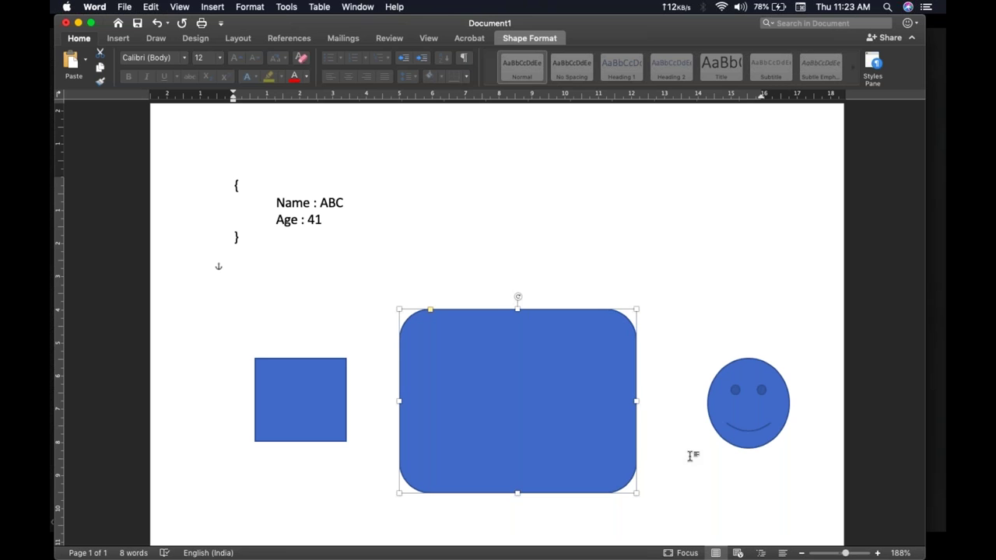
{"action": "left_click", "coordinate": [709, 427]}
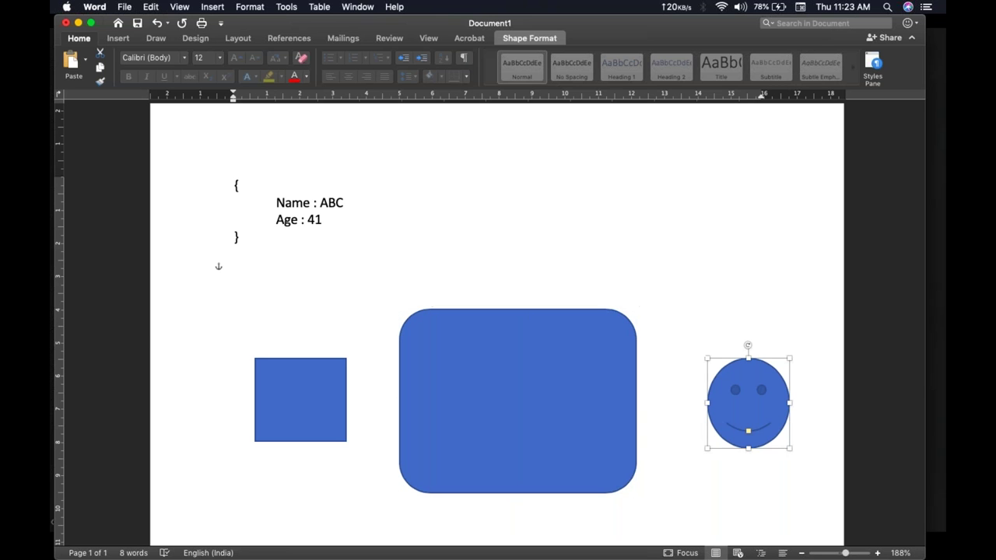
{"action": "left_click", "coordinate": [674, 411]}
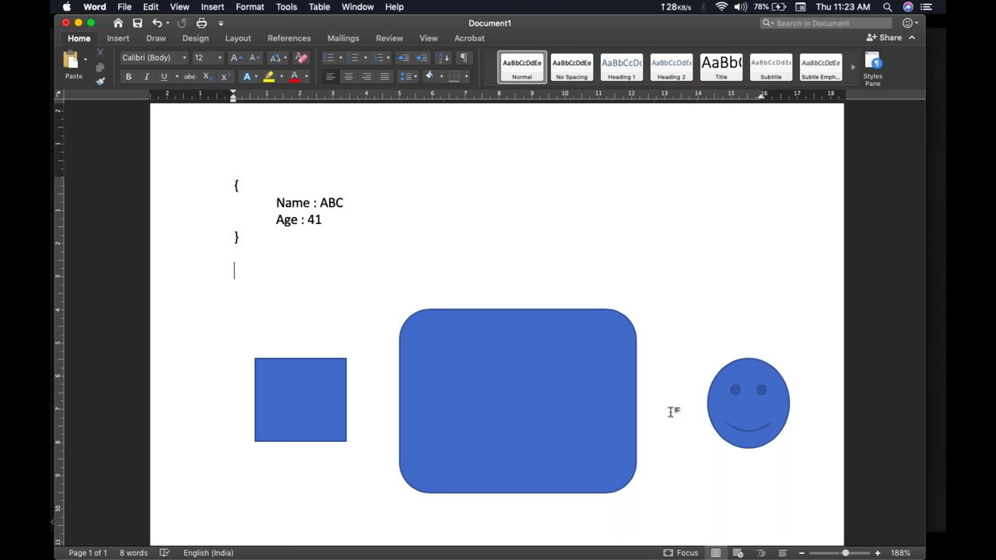
- Switch from the Word document to the PowerPoint slide show on AWS Global Infrastructure
{"action": "key", "text": "ctrl+Up"}
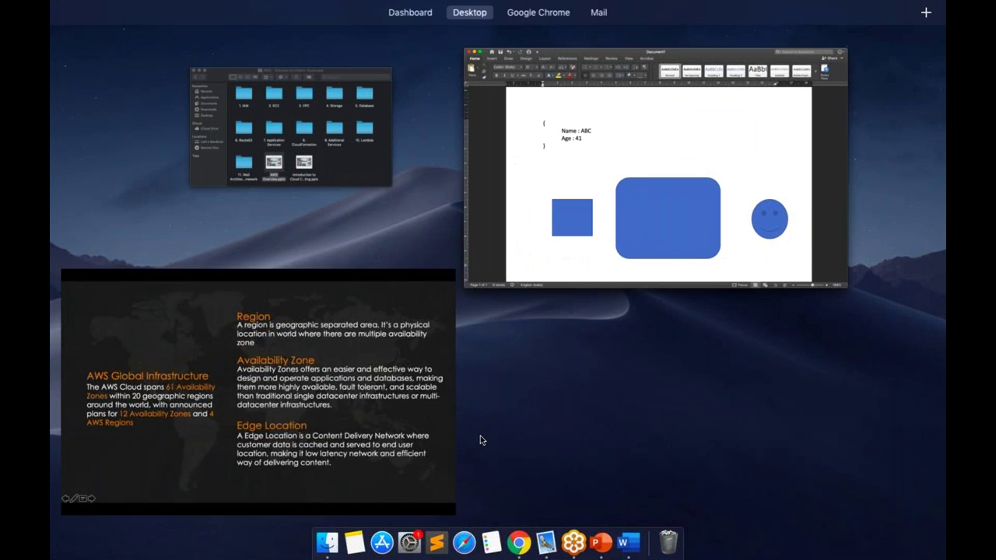
{"action": "left_click", "coordinate": [442, 413]}
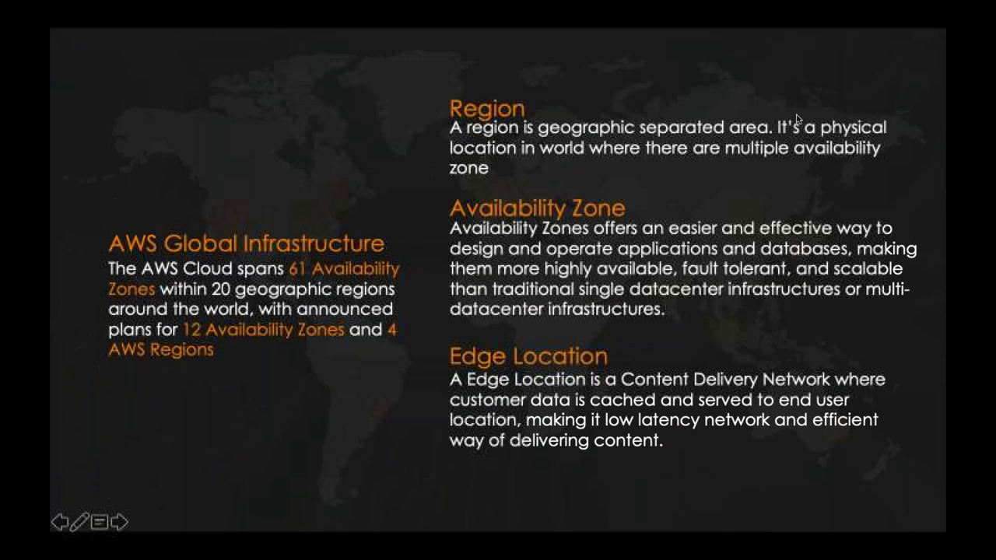
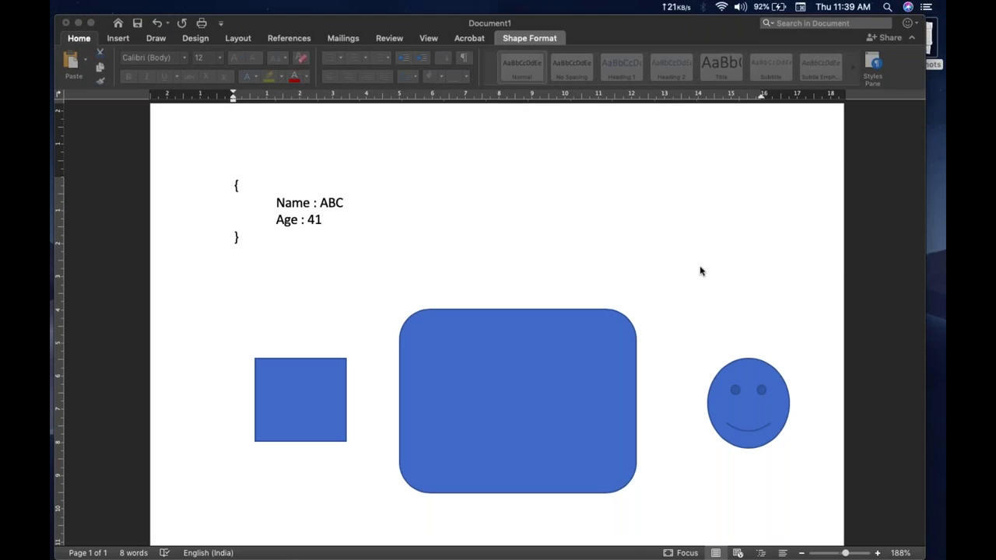
- Switch to the AWS Account page in Chrome and select its full web address
{"action": "key", "text": "ctrl+Up"}
{"action": "left_click", "coordinate": [493, 323]}
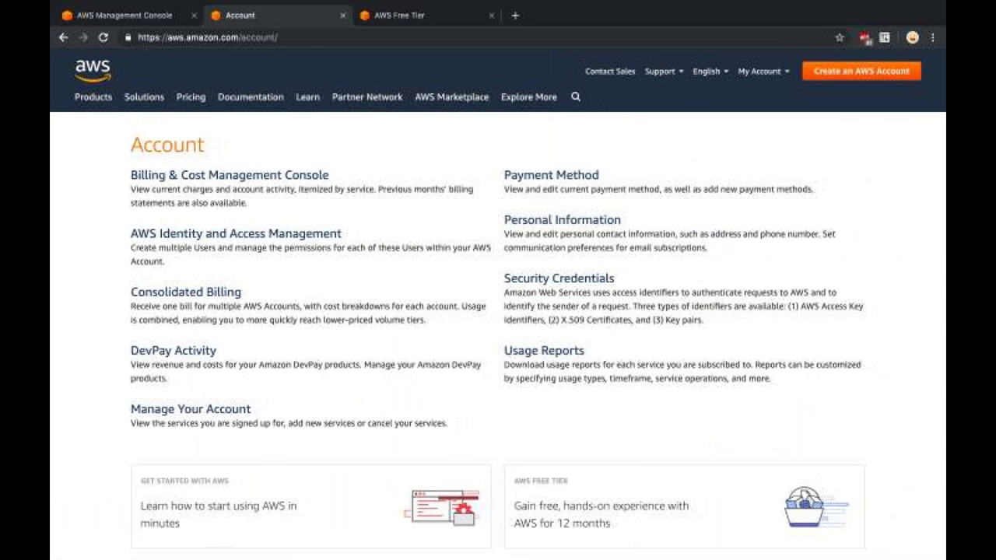
{"action": "scroll", "coordinate": [589, 145], "scroll_direction": "up", "scroll_amount": 2}
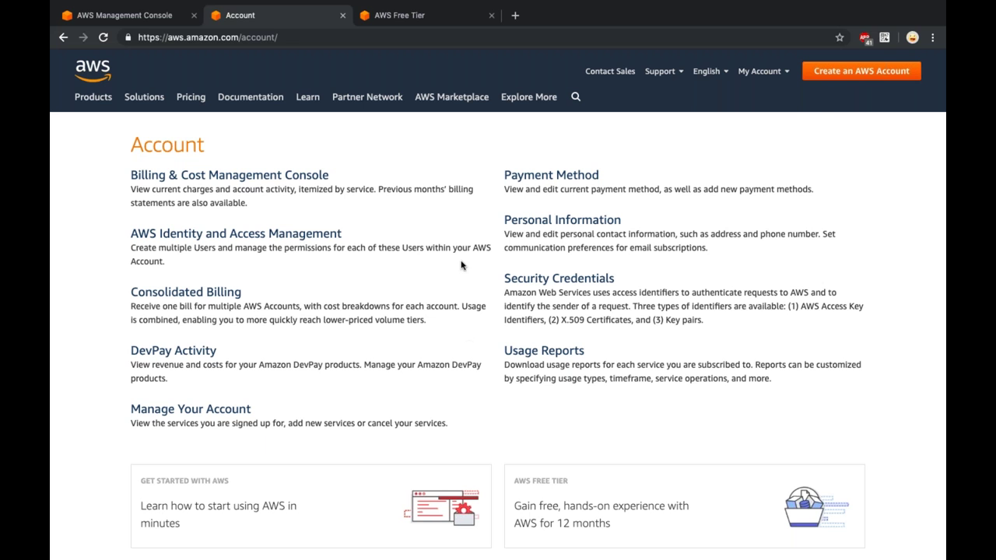
{"action": "left_click", "coordinate": [462, 33]}
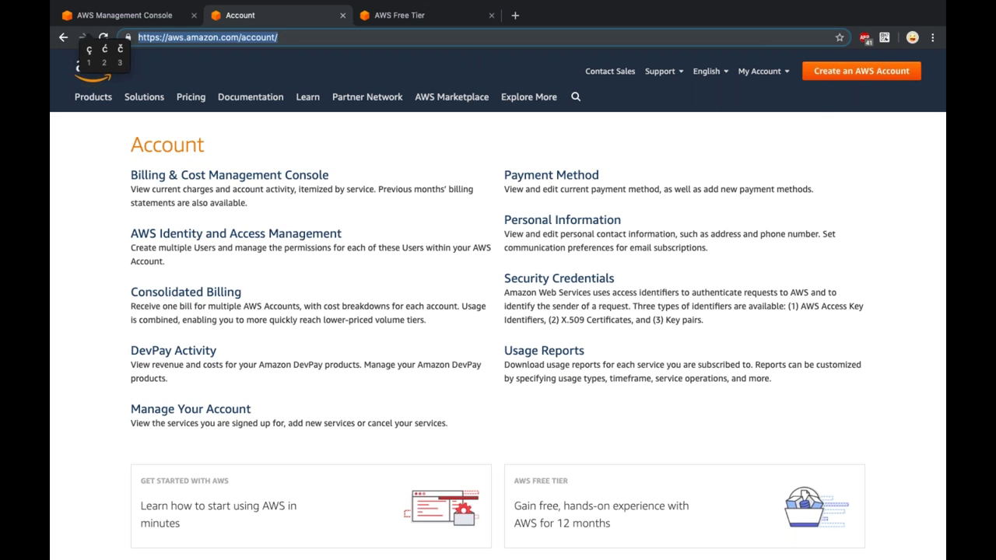
{"action": "key", "text": "Right"}
{"action": "key", "text": "super+a"}
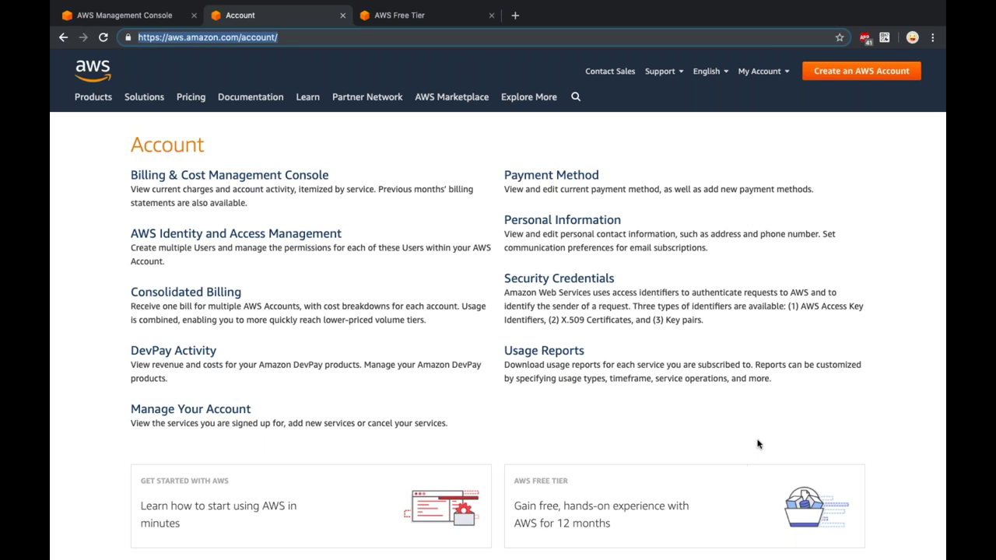
{"action": "key", "text": "super+Tab"}
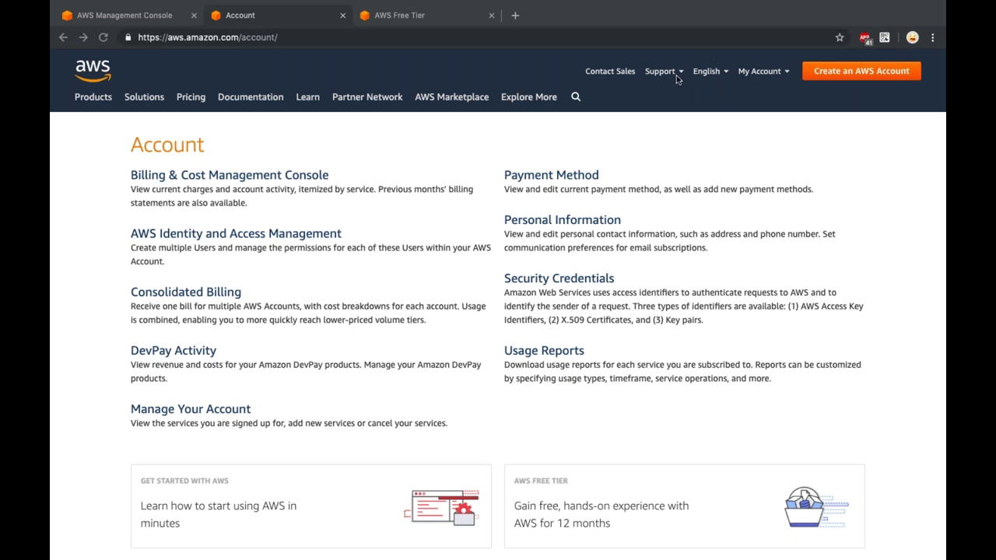
{"action": "key", "text": "super+Tab"}
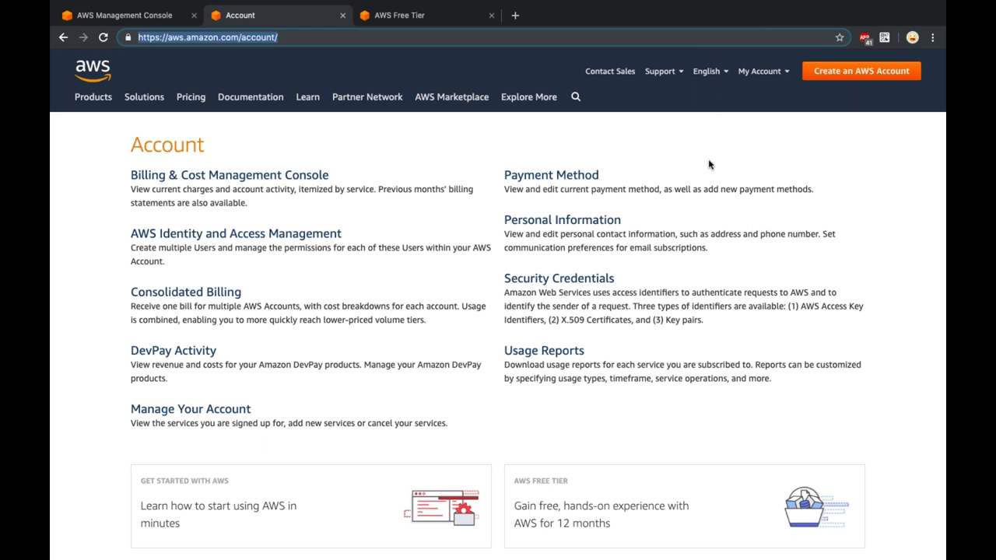
- Start creating an AWS account and highlight the welcome heading on the registration confirmation page
{"action": "left_click", "coordinate": [869, 79]}
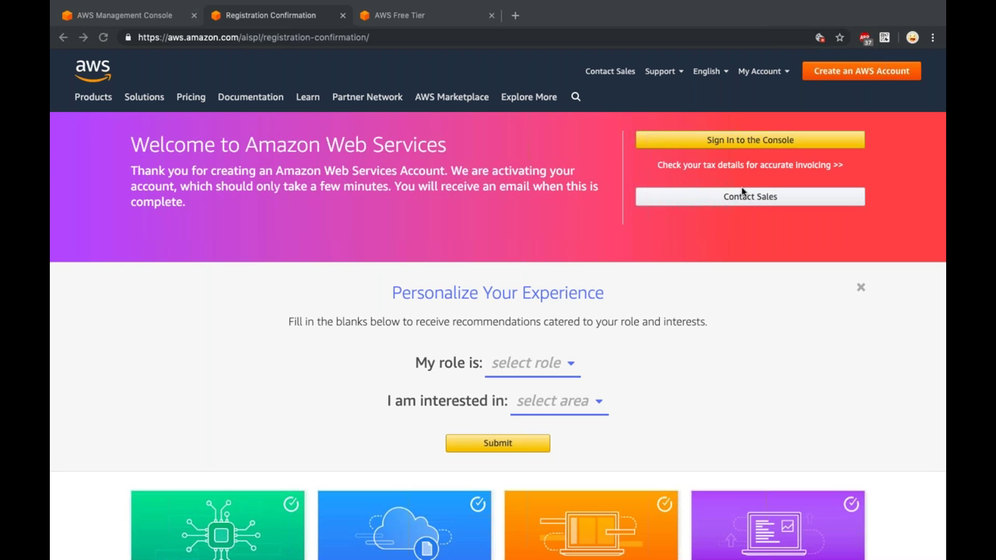
{"action": "left_click", "coordinate": [196, 190]}
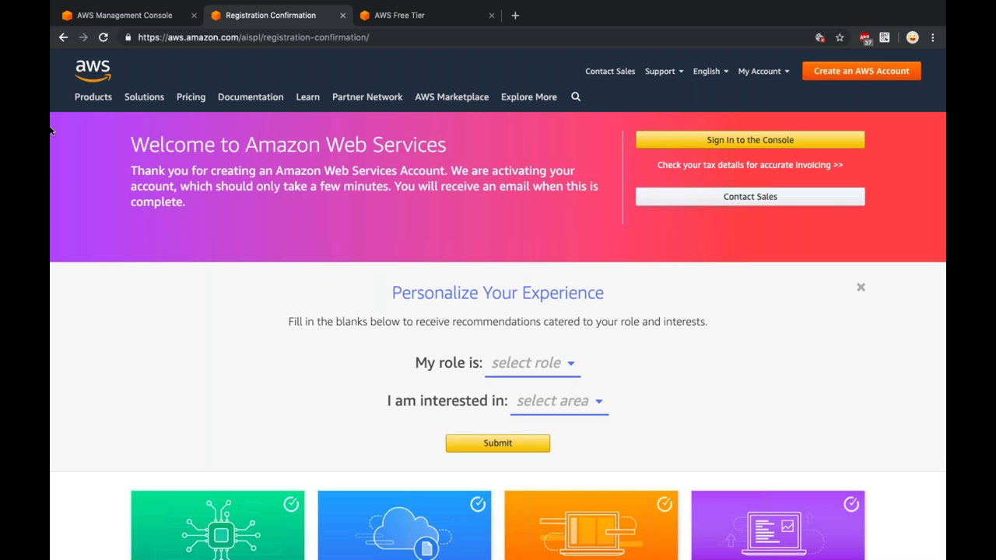
{"action": "triple_click", "coordinate": [229, 146]}
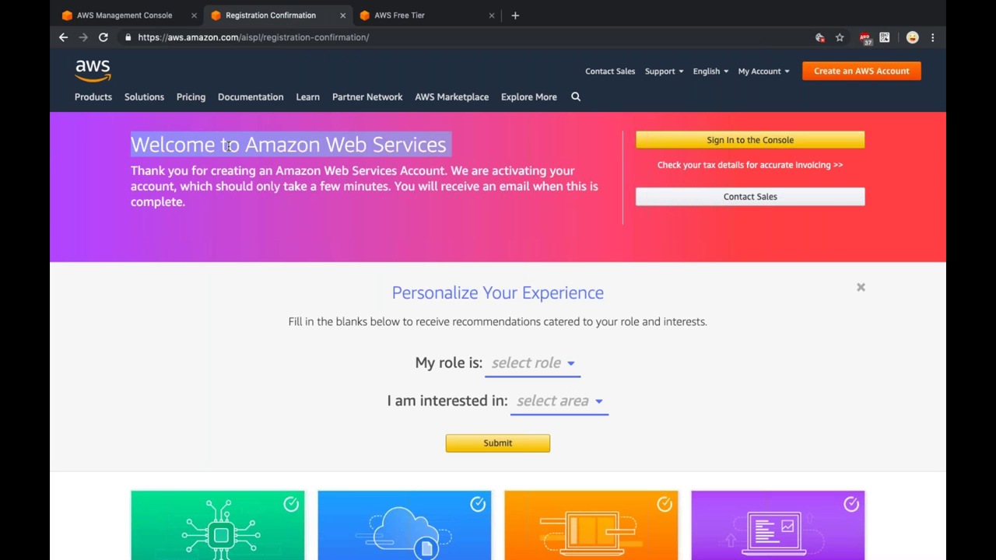
{"action": "left_click_drag", "start_coordinate": [229, 145], "coordinate": [253, 224]}
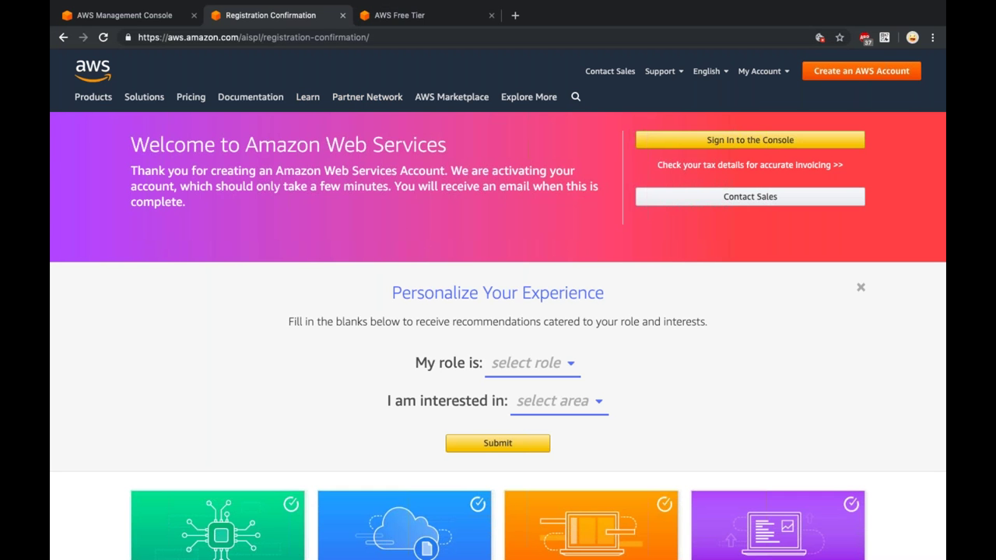
- Review the welcome heading and the account activation message on the registration confirmation page, clearing the text highlight when done
{"action": "triple_click", "coordinate": [288, 146]}
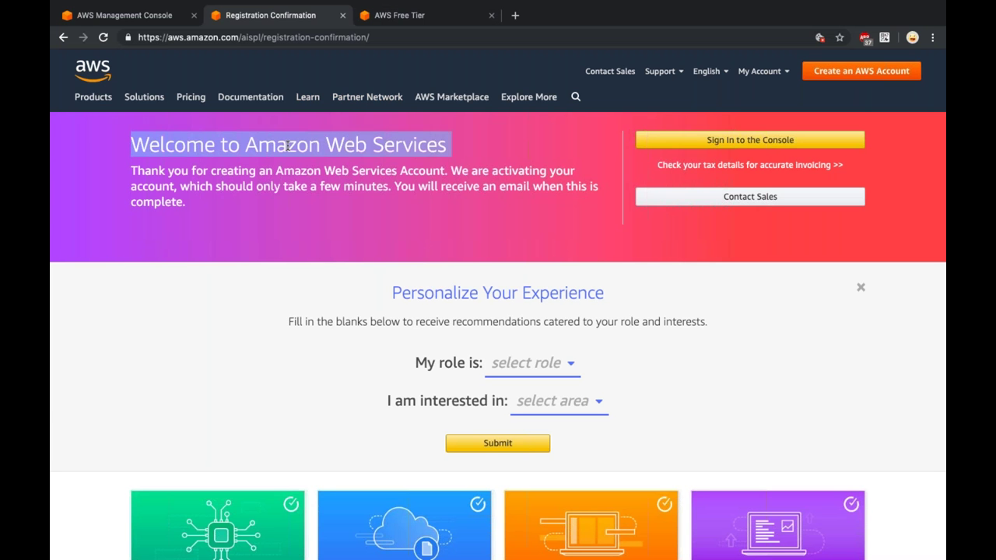
{"action": "left_click_drag", "start_coordinate": [287, 145], "coordinate": [289, 238]}
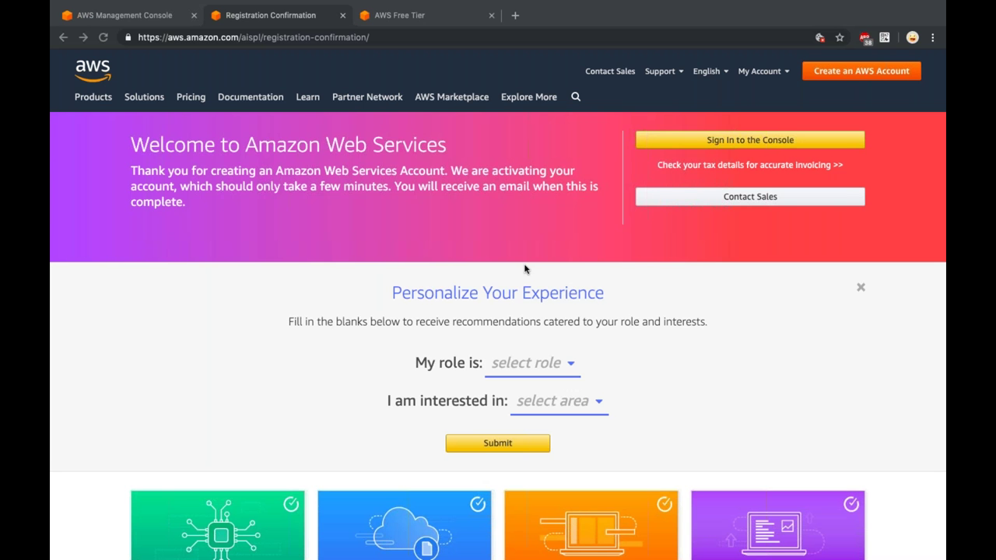
{"action": "triple_click", "coordinate": [424, 147]}
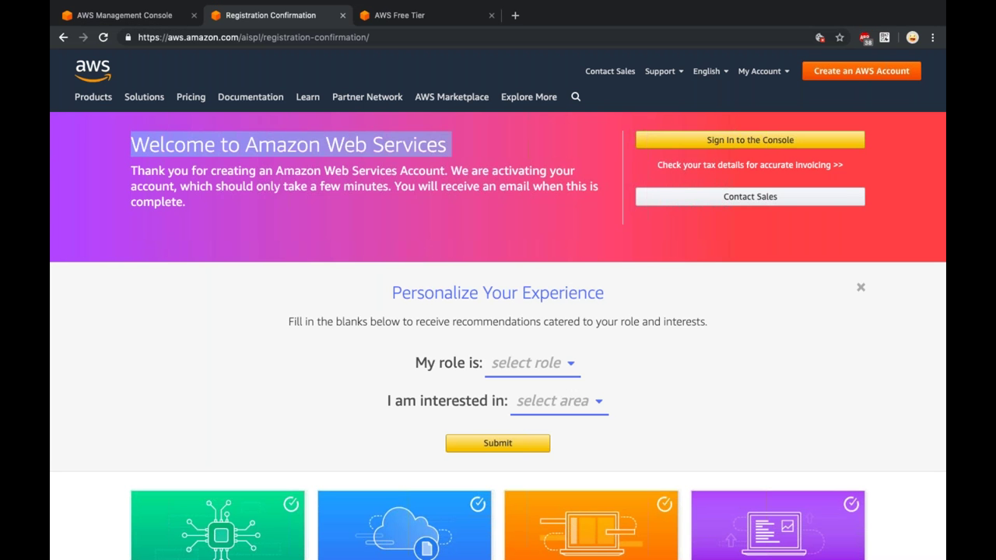
{"action": "left_click_drag", "start_coordinate": [424, 147], "coordinate": [424, 224]}
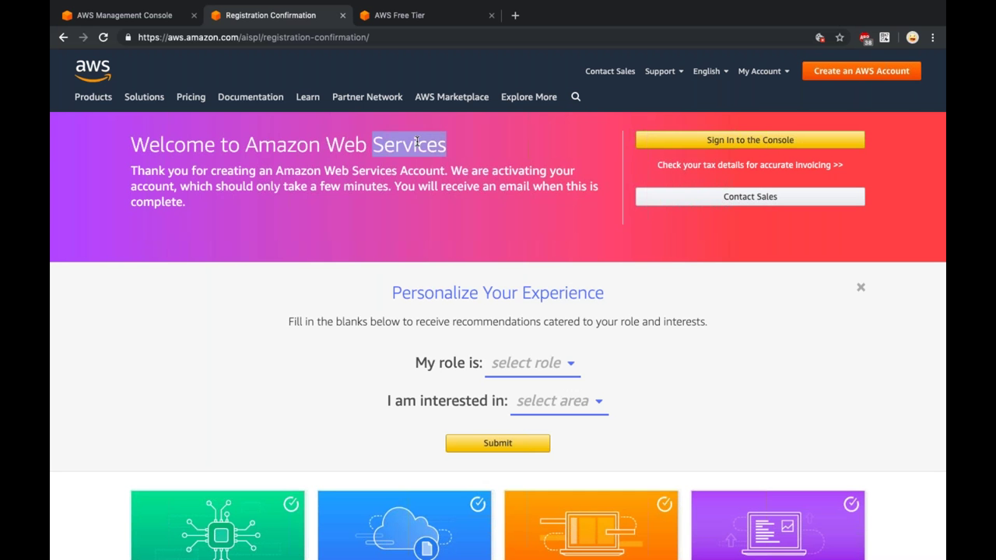
{"action": "triple_click", "coordinate": [417, 141]}
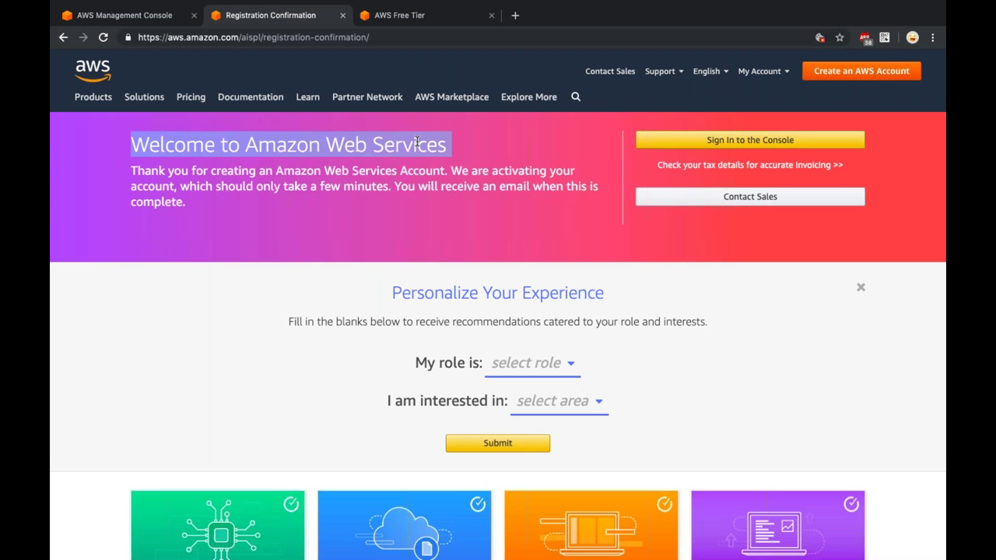
{"action": "left_click", "coordinate": [417, 142]}
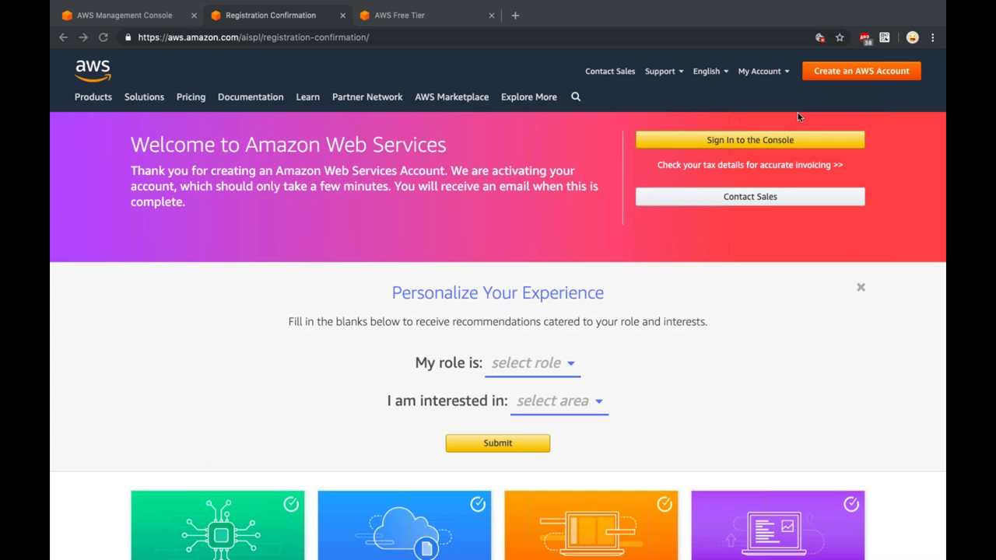
{"action": "left_click", "coordinate": [568, 246]}
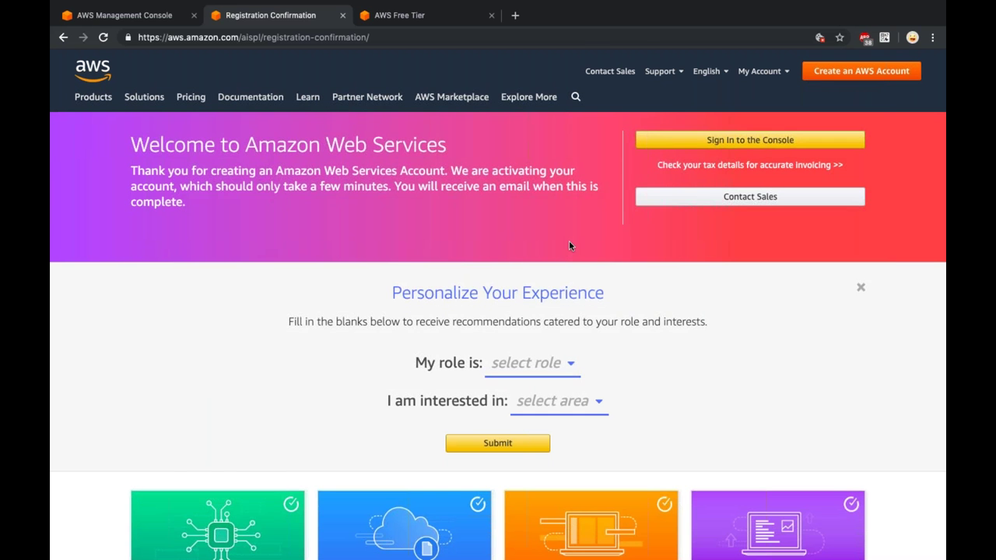
- Switch to the AWS Free Tier page and filter the Free Tier details by the 12 Months Free tier type
{"action": "key", "text": "ctrl+Tab"}
{"action": "scroll", "coordinate": [568, 246], "scroll_direction": "down", "scroll_amount": 2}
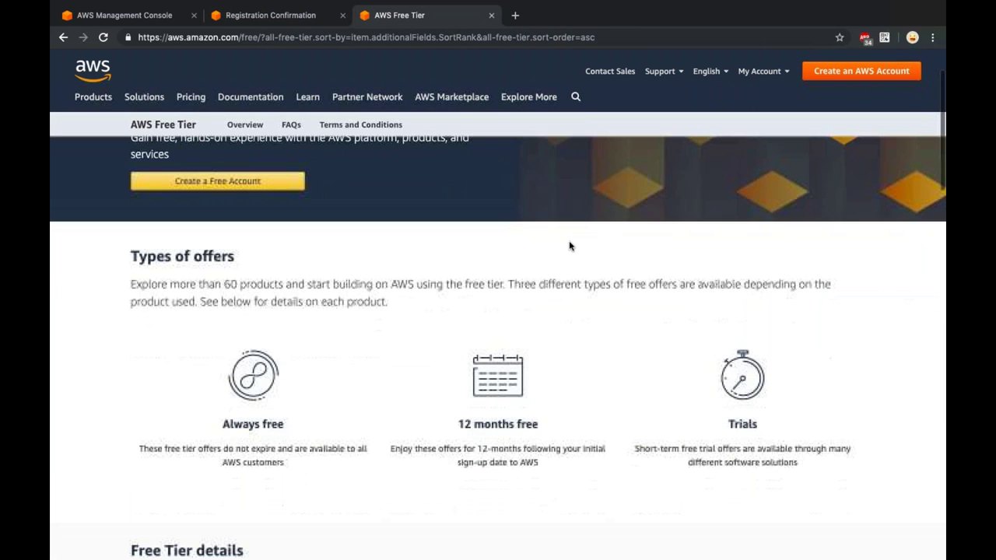
{"action": "scroll", "coordinate": [569, 245], "scroll_direction": "down", "scroll_amount": 3}
{"action": "scroll", "coordinate": [571, 244], "scroll_direction": "down", "scroll_amount": 2}
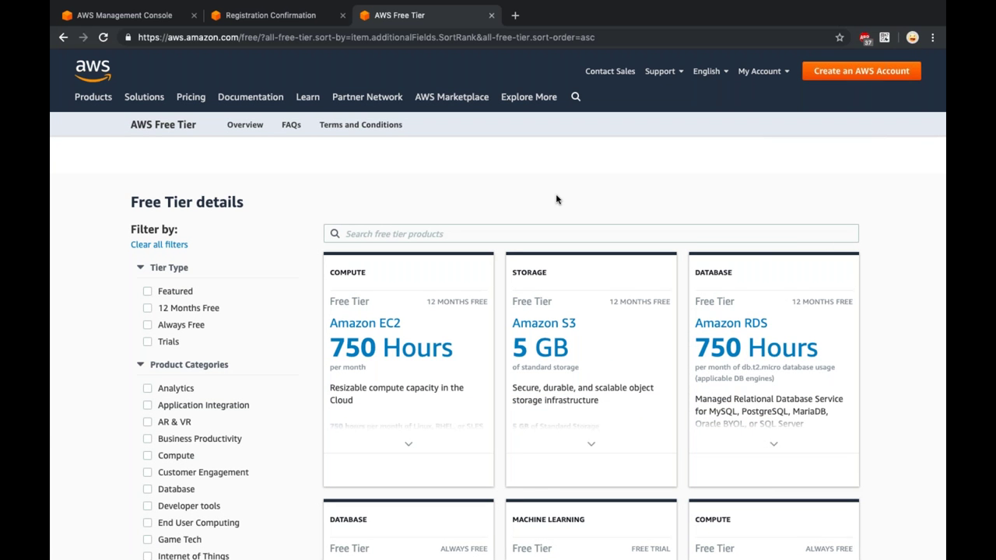
{"action": "scroll", "coordinate": [556, 200], "scroll_direction": "down", "scroll_amount": 1}
{"action": "left_click", "coordinate": [147, 252]}
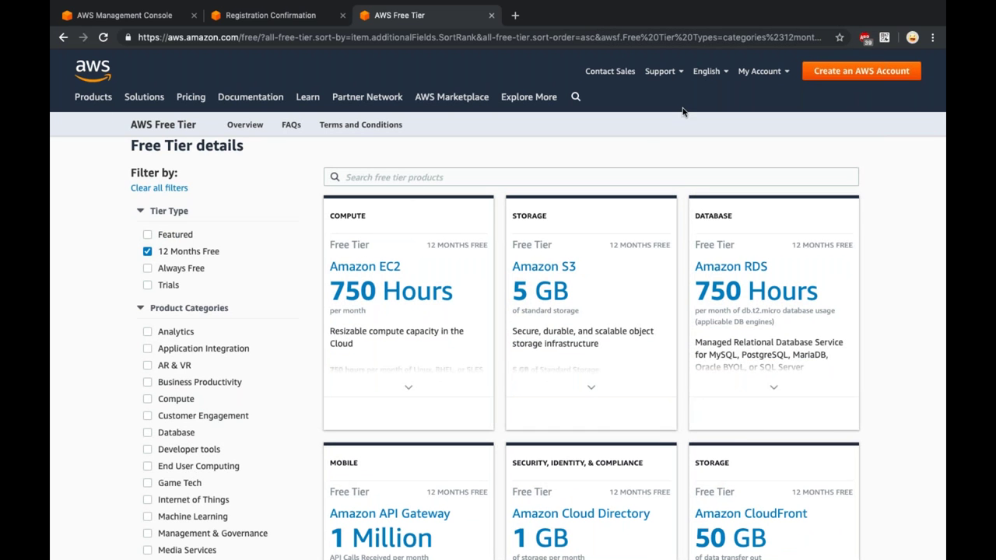
- Examine the free usage details of the Amazon EC2 compute and Amazon S3 storage offers
{"action": "mouse_move", "coordinate": [374, 270]}
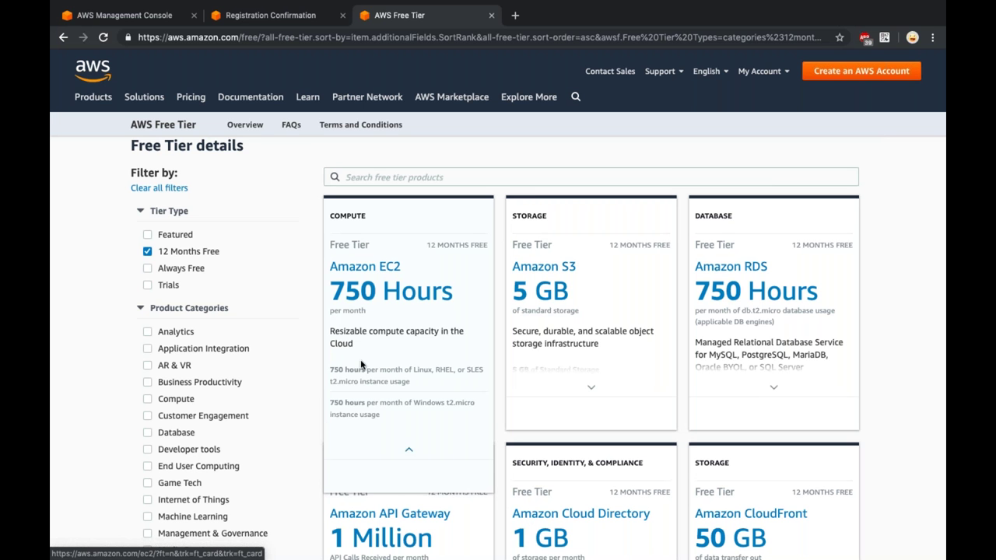
{"action": "left_click_drag", "start_coordinate": [329, 381], "coordinate": [360, 382]}
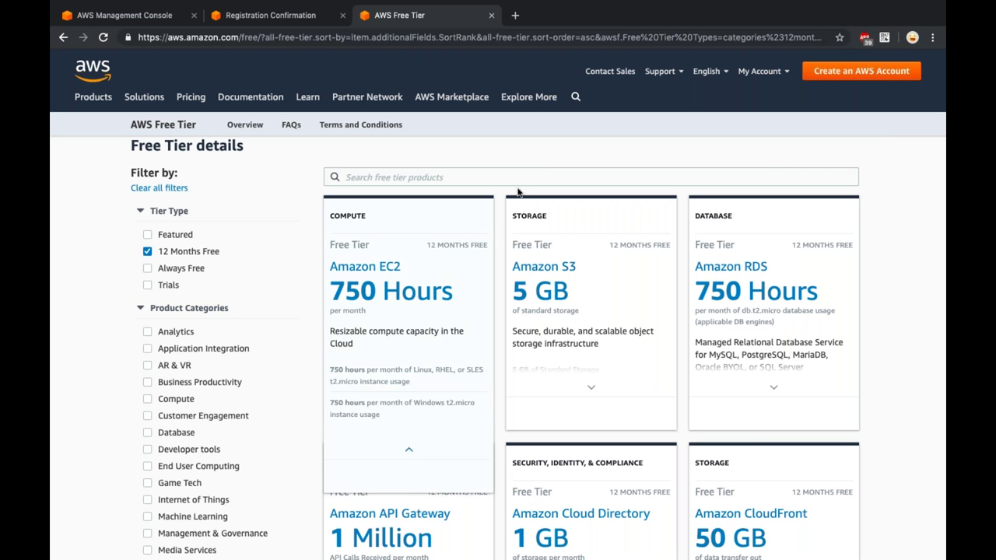
{"action": "mouse_move", "coordinate": [587, 323]}
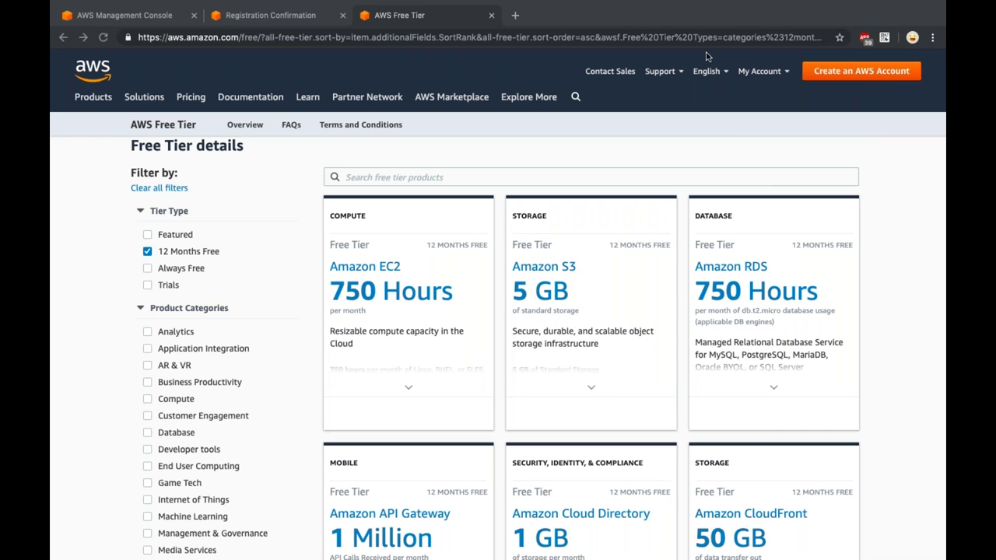
{"action": "left_click", "coordinate": [737, 148]}
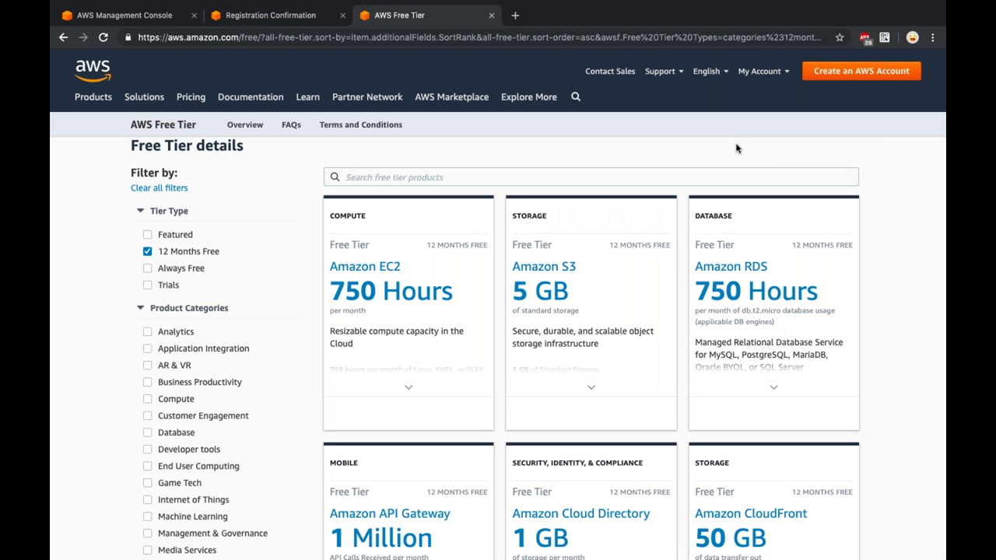
- Examine the Amazon RDS offer, highlighting its Database category and the line describing monthly database usage
{"action": "mouse_move", "coordinate": [727, 288]}
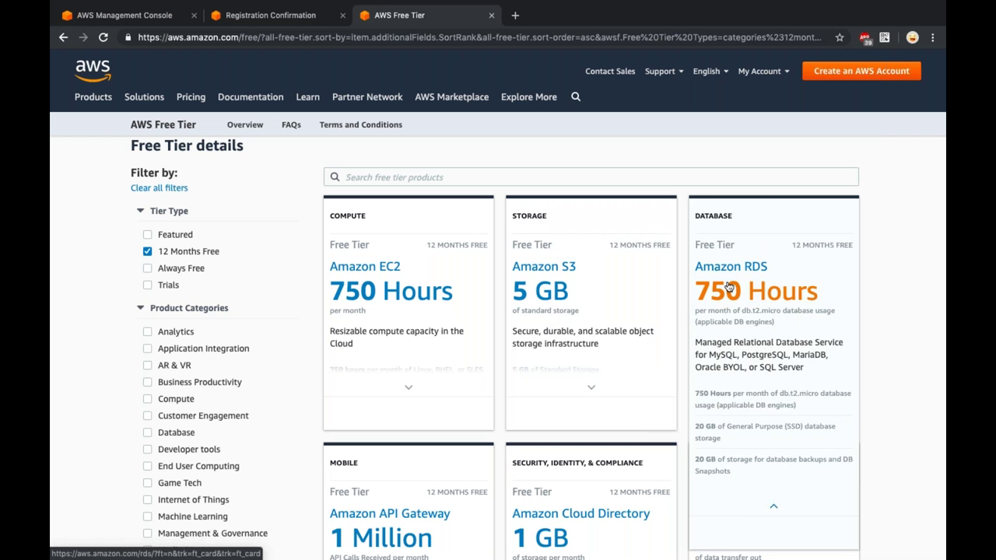
{"action": "double_click", "coordinate": [710, 219]}
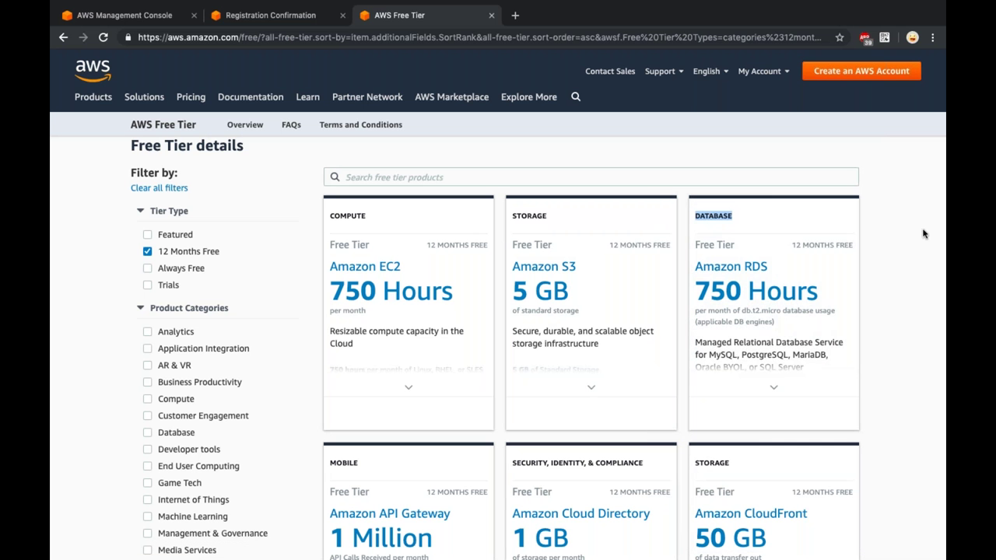
{"action": "scroll", "coordinate": [914, 260], "scroll_direction": "down", "scroll_amount": 2}
{"action": "mouse_move", "coordinate": [793, 316]}
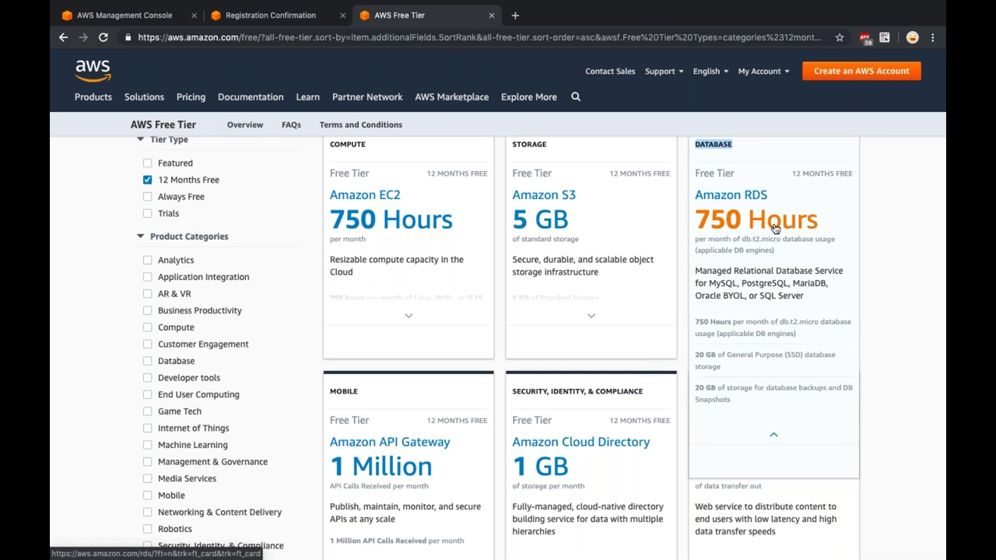
{"action": "triple_click", "coordinate": [751, 242]}
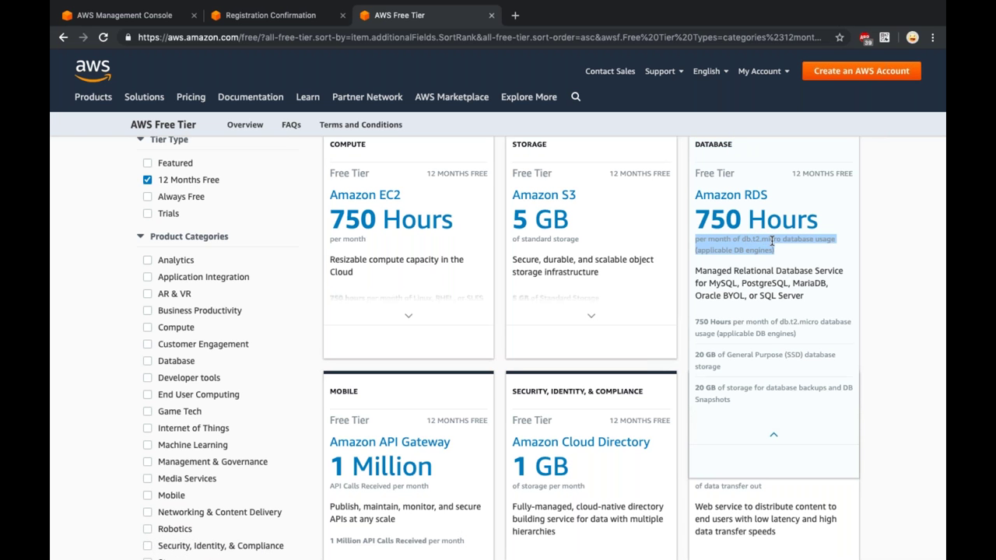
{"action": "left_click", "coordinate": [797, 294]}
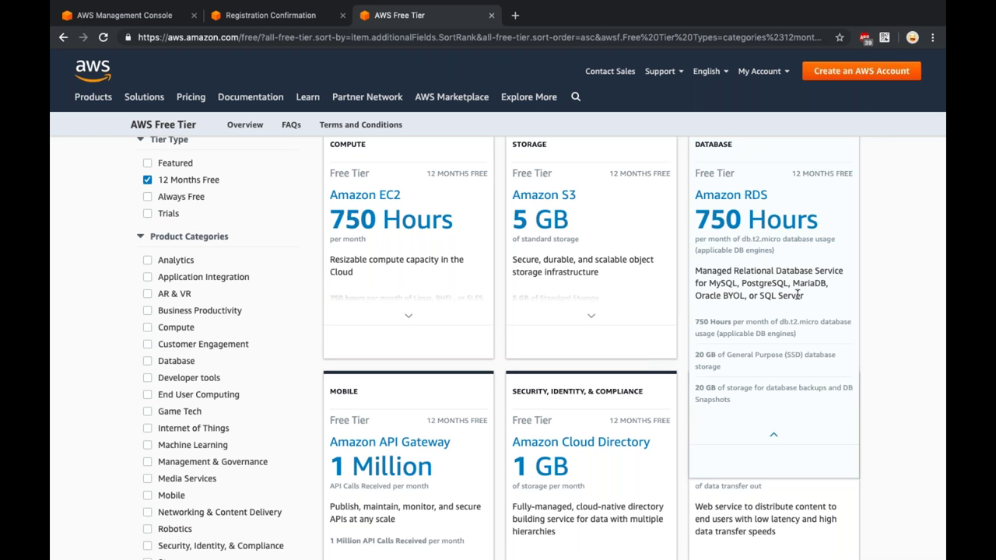
- Look through the remaining 12-month offers, including API Gateway, Cloud Directory and CloudFront, and open page 2 of the results
{"action": "scroll", "coordinate": [782, 306], "scroll_direction": "down", "scroll_amount": 3}
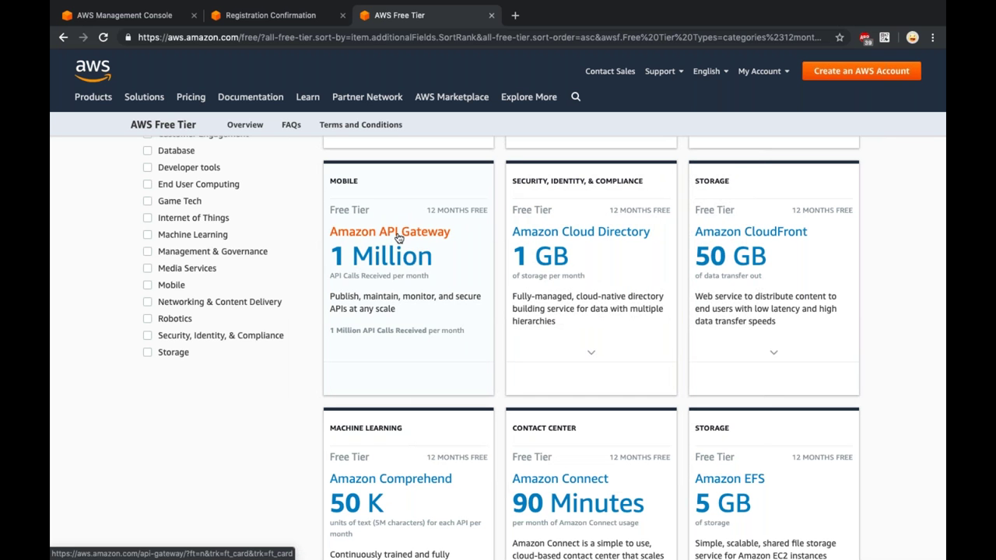
{"action": "mouse_move", "coordinate": [570, 291]}
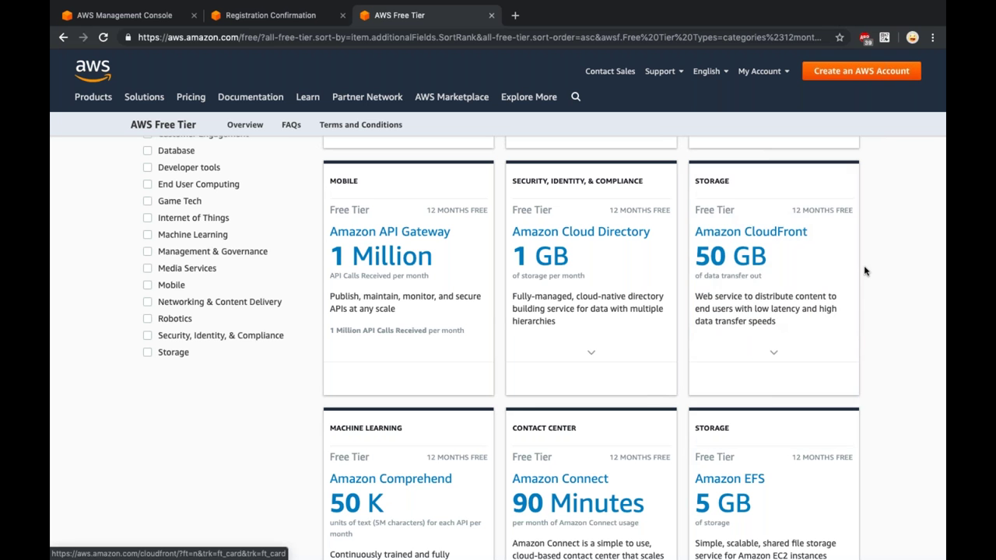
{"action": "scroll", "coordinate": [864, 249], "scroll_direction": "down", "scroll_amount": 3}
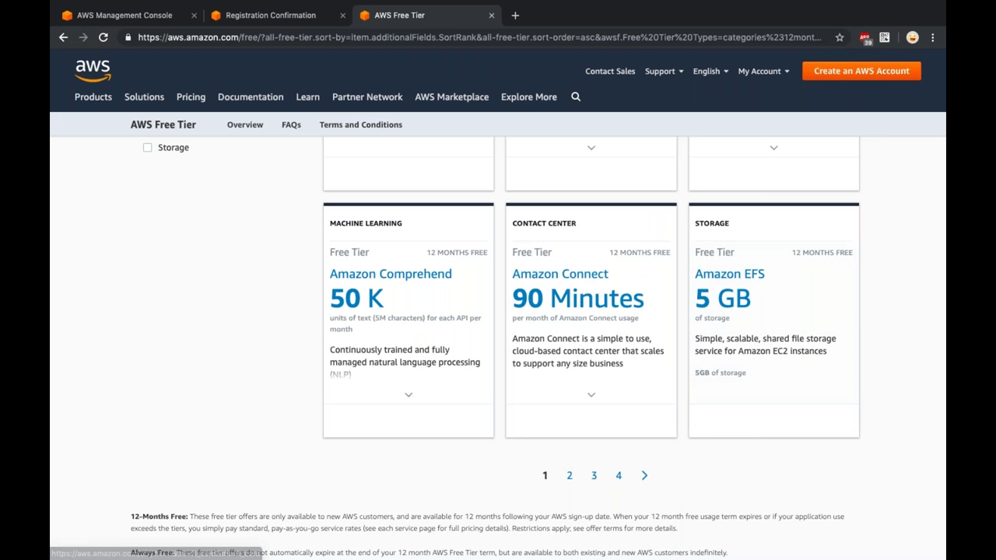
{"action": "left_click", "coordinate": [569, 476]}
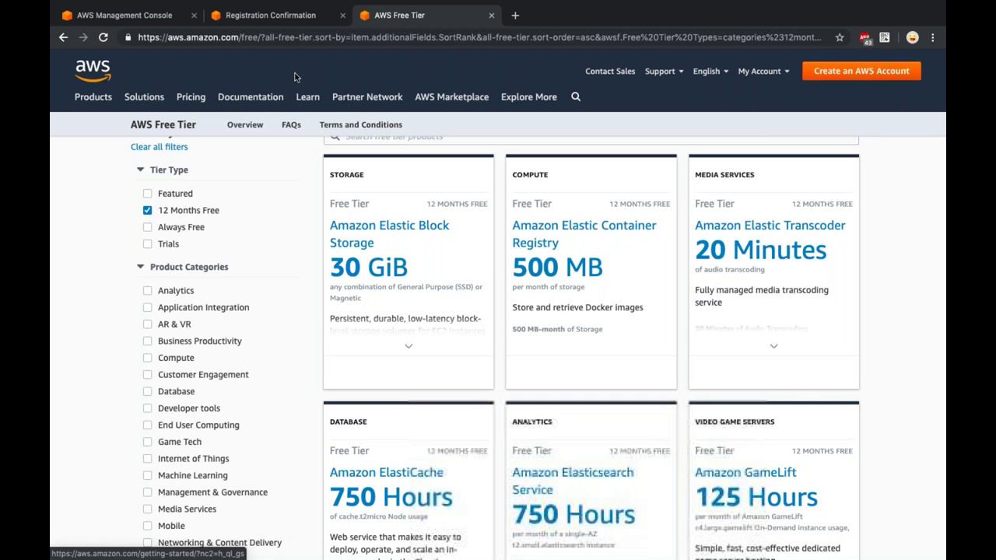
{"action": "left_click_drag", "start_coordinate": [261, 37], "coordinate": [140, 39]}
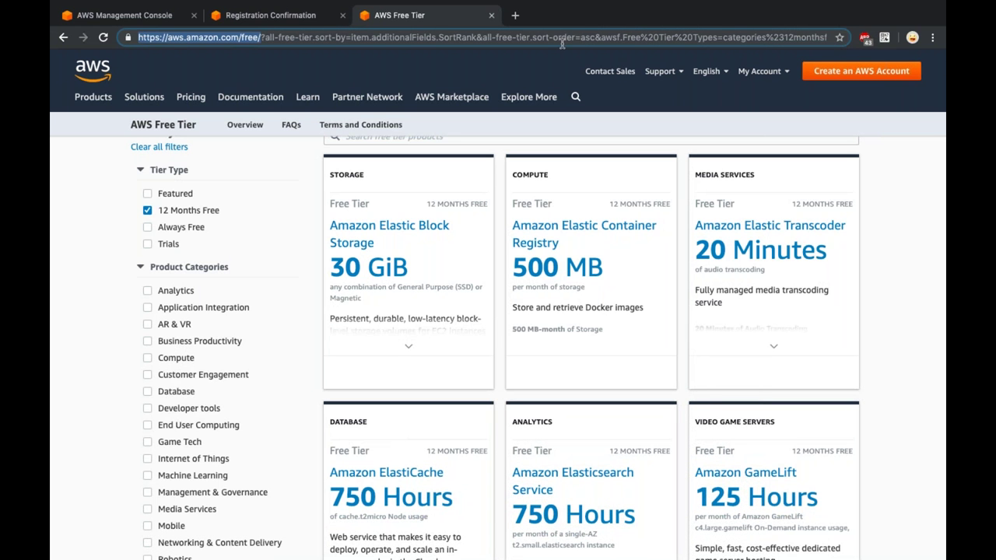
{"action": "left_click", "coordinate": [941, 55]}
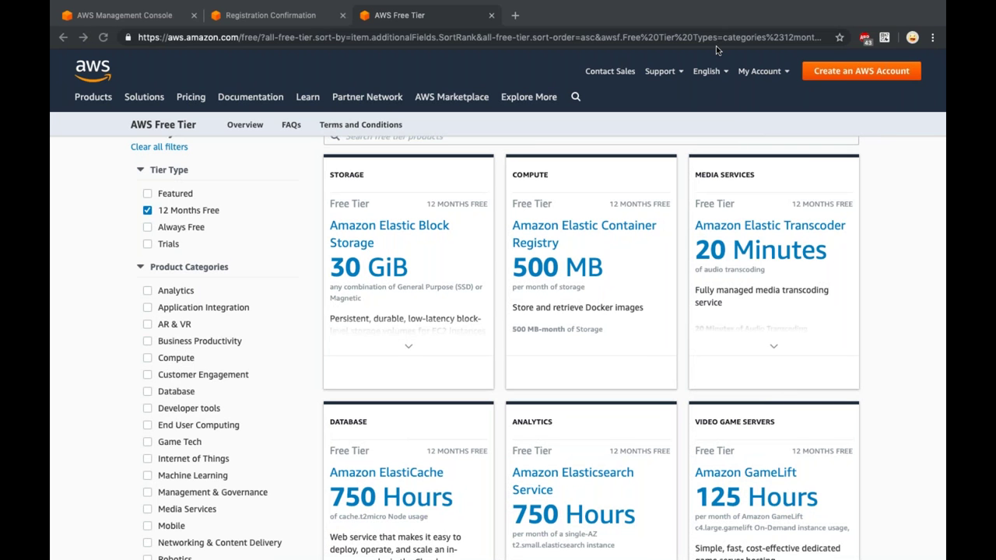
{"action": "left_click", "coordinate": [391, 266]}
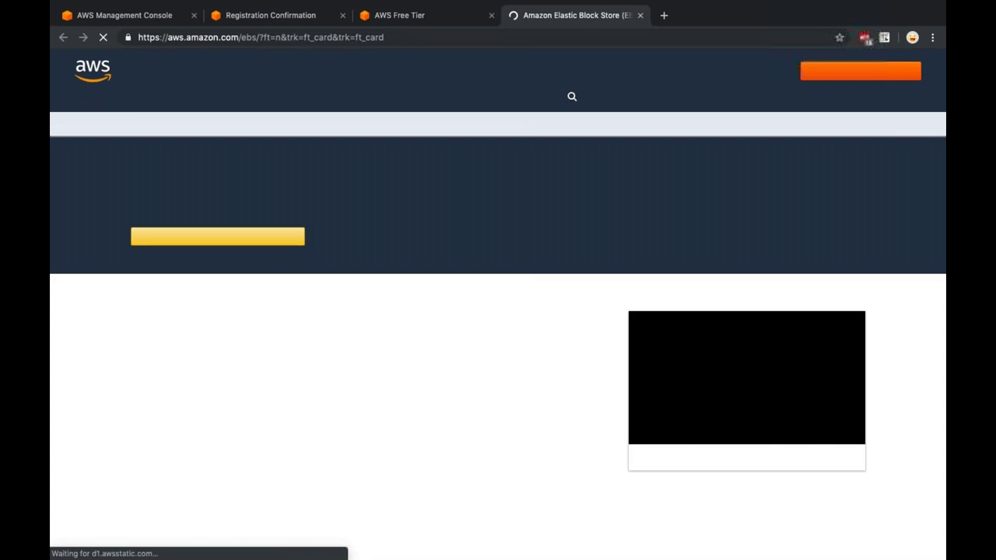
{"action": "key", "text": "super+w"}
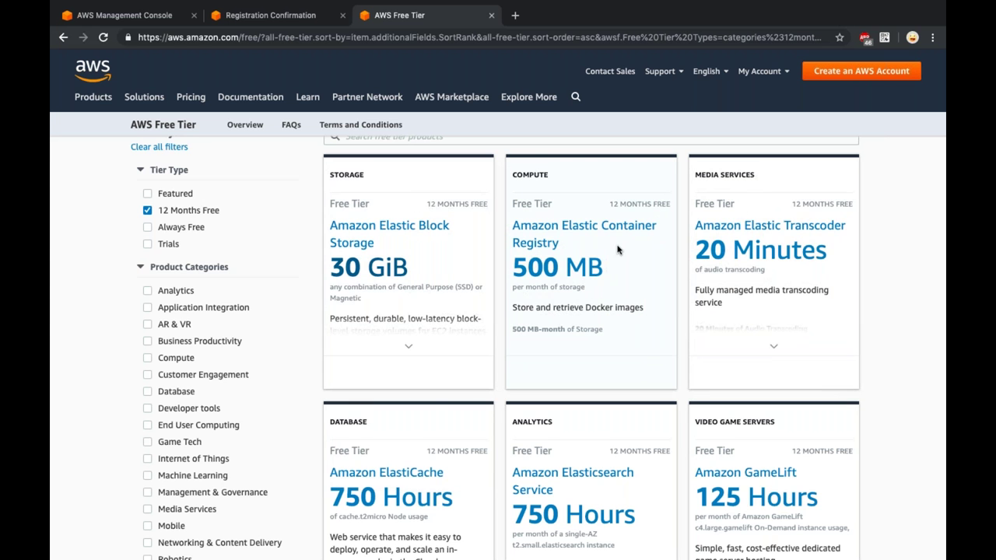
- Replace the 12 Months Free tier type filter with Always Free in the Free Tier details
{"action": "scroll", "coordinate": [617, 248], "scroll_direction": "down", "scroll_amount": 6}
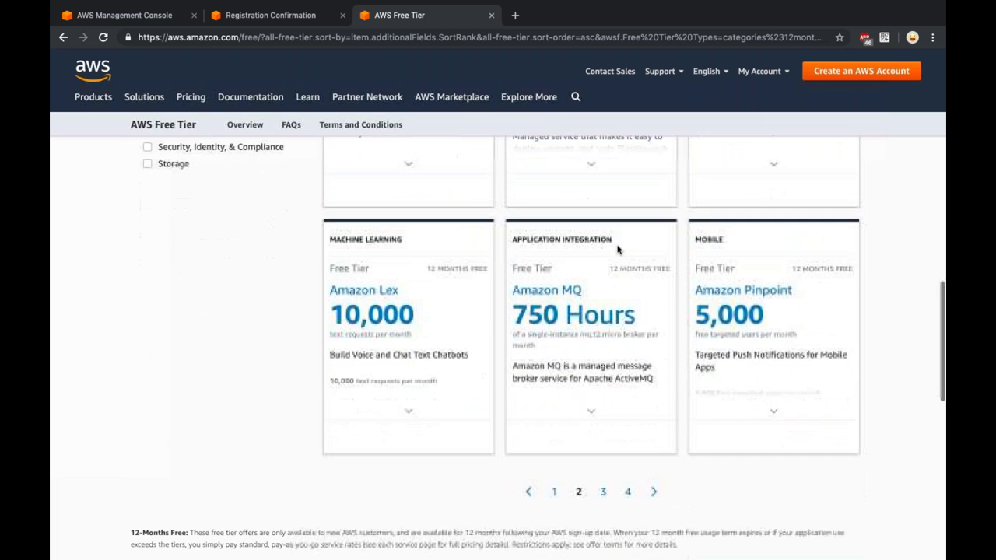
{"action": "scroll", "coordinate": [497, 311], "scroll_direction": "up", "scroll_amount": 12}
{"action": "scroll", "coordinate": [498, 311], "scroll_direction": "down", "scroll_amount": 5}
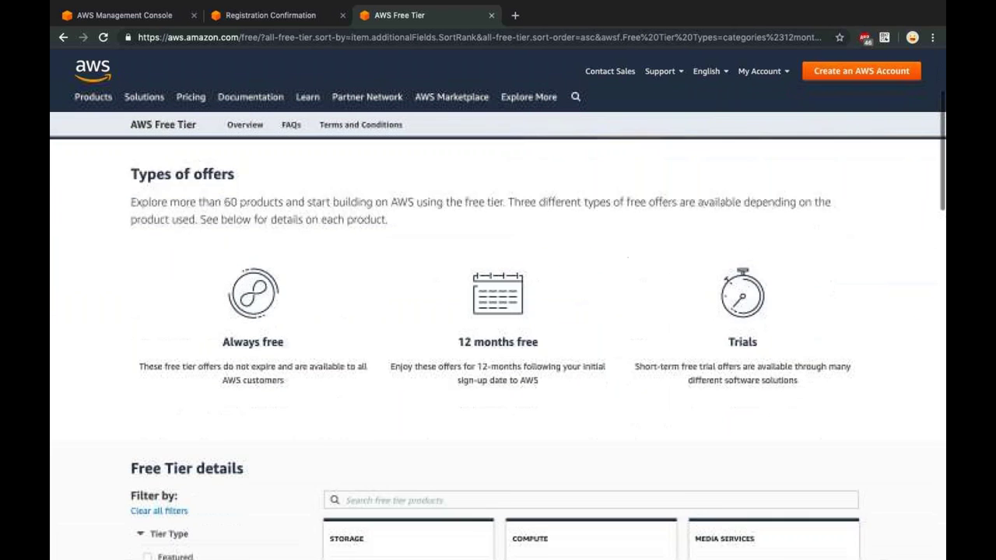
{"action": "left_click", "coordinate": [147, 360]}
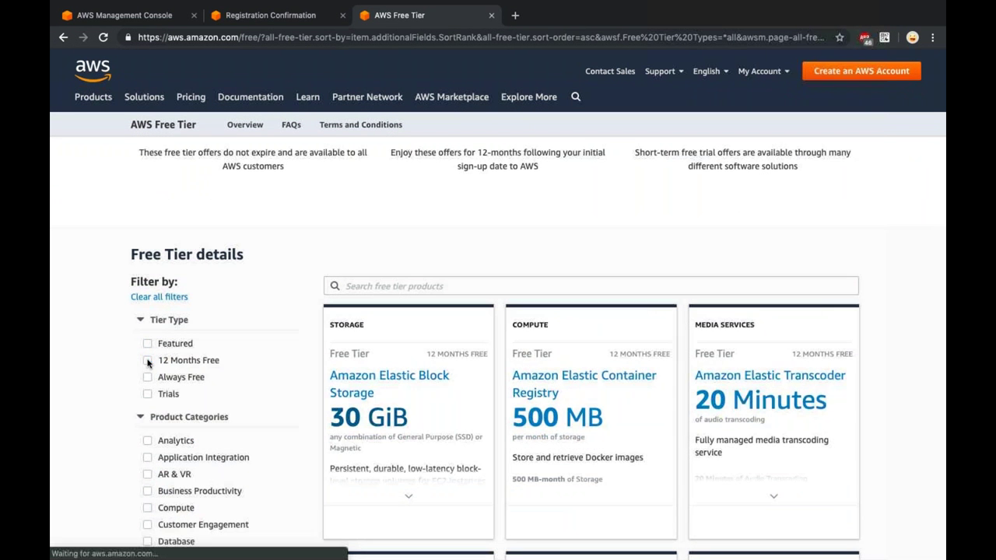
{"action": "left_click", "coordinate": [147, 377]}
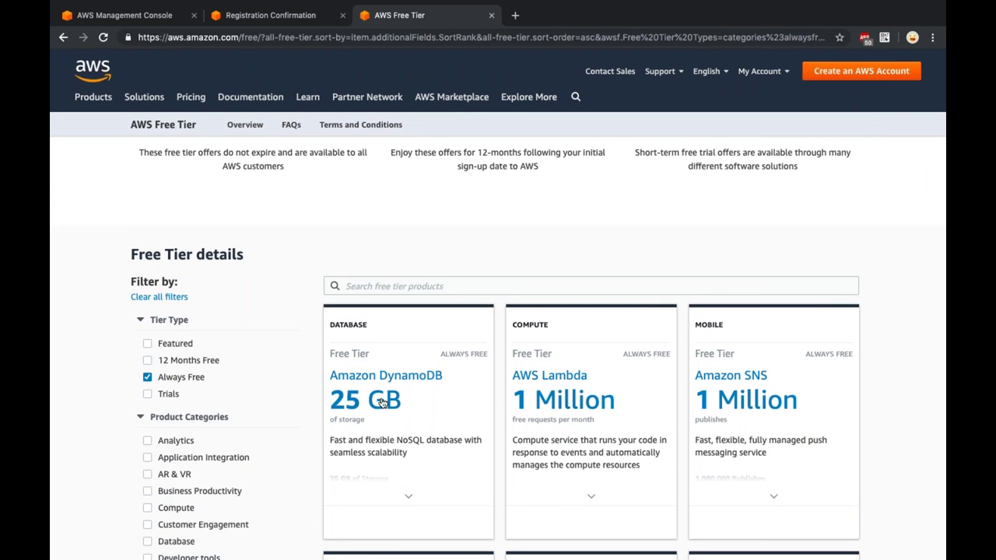
- Examine the always-free offers, including the usage details of Amazon DynamoDB and AWS Lambda
{"action": "scroll", "coordinate": [382, 402], "scroll_direction": "down", "scroll_amount": 2}
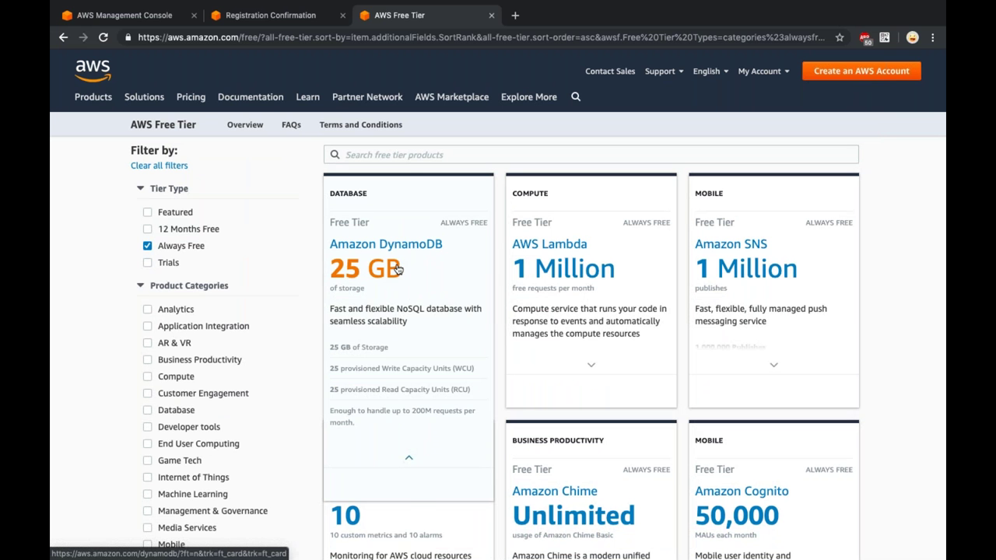
{"action": "mouse_move", "coordinate": [562, 273]}
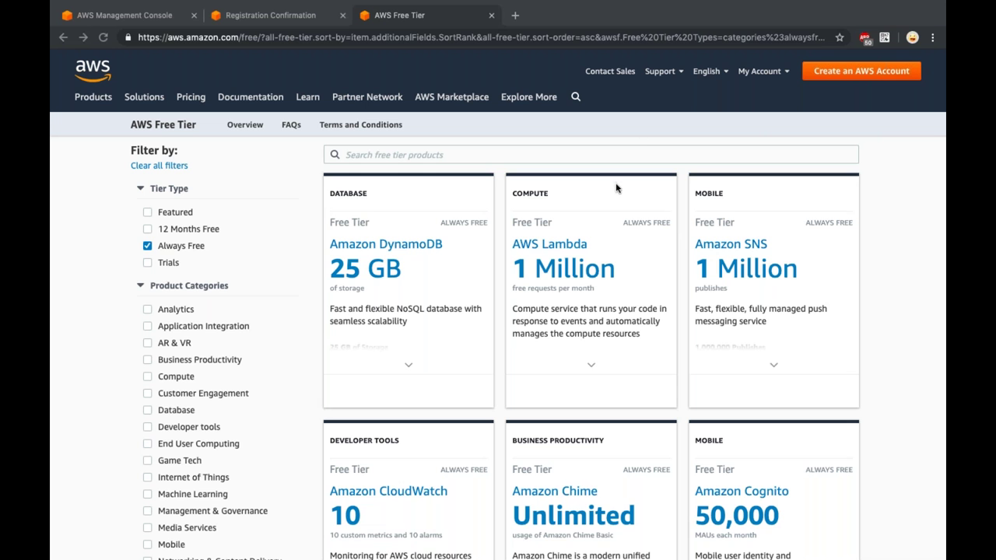
{"action": "scroll", "coordinate": [615, 187], "scroll_direction": "up", "scroll_amount": 2}
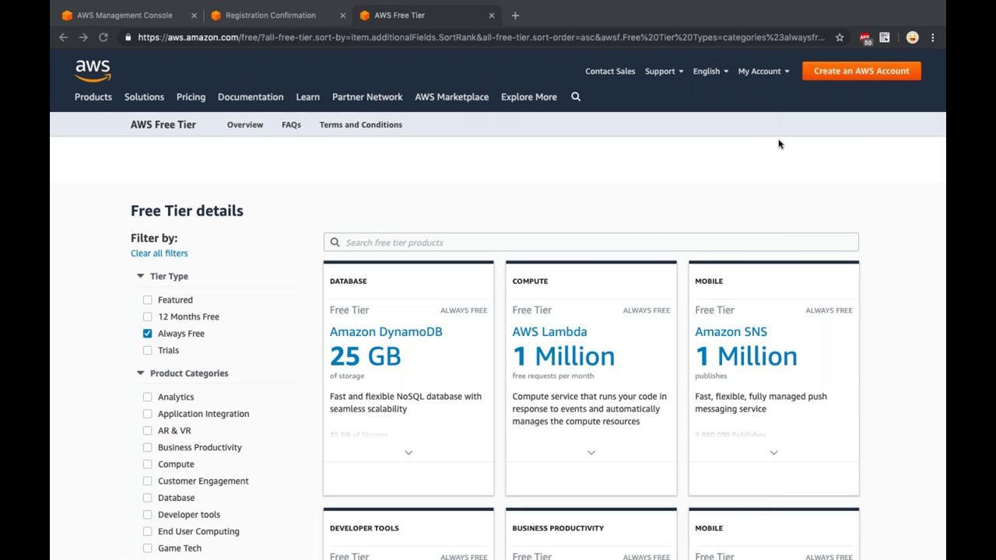
{"action": "scroll", "coordinate": [778, 148], "scroll_direction": "down", "scroll_amount": 3}
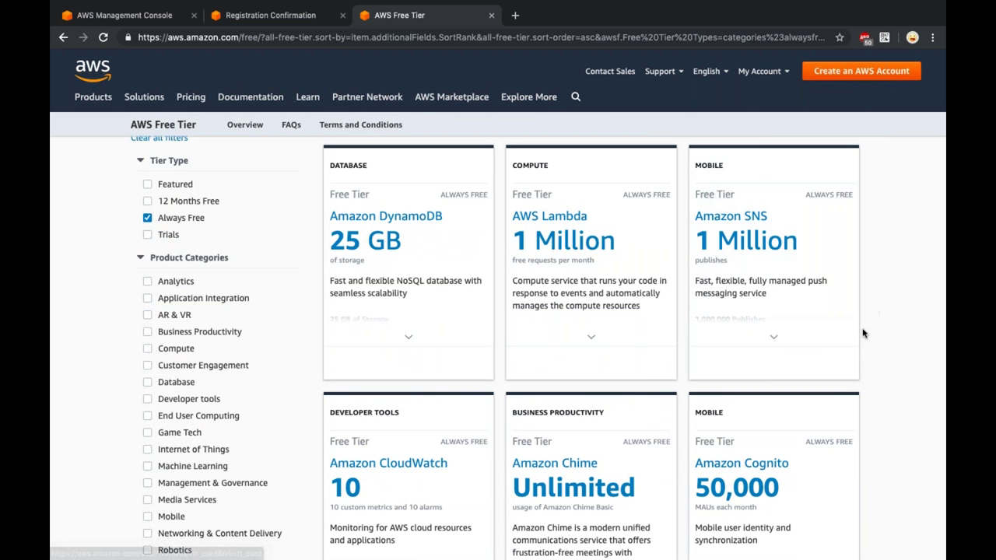
- Look through the remaining always-free offers and close the AWS Free Tier and Registration Confirmation pages
{"action": "scroll", "coordinate": [665, 358], "scroll_direction": "down", "scroll_amount": 5}
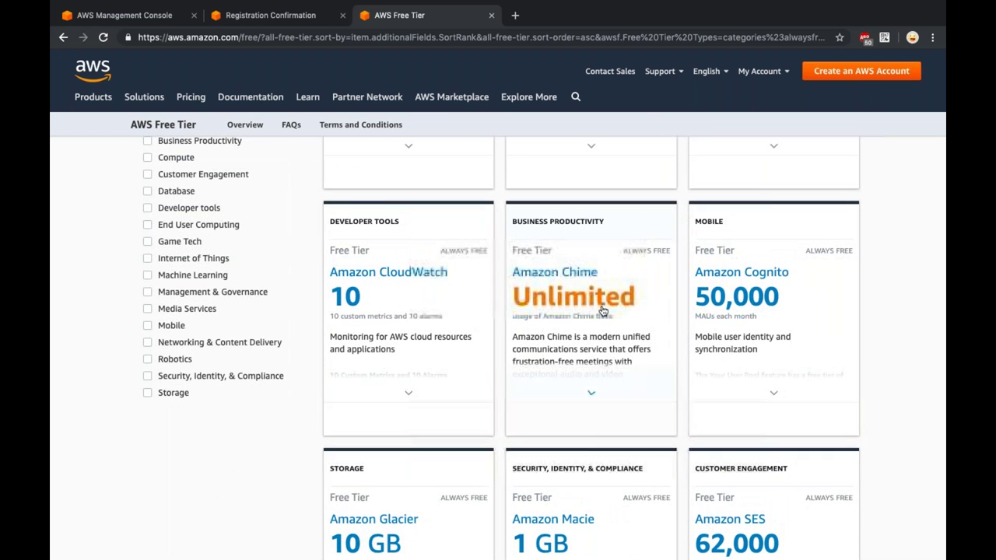
{"action": "scroll", "coordinate": [747, 358], "scroll_direction": "down", "scroll_amount": 4}
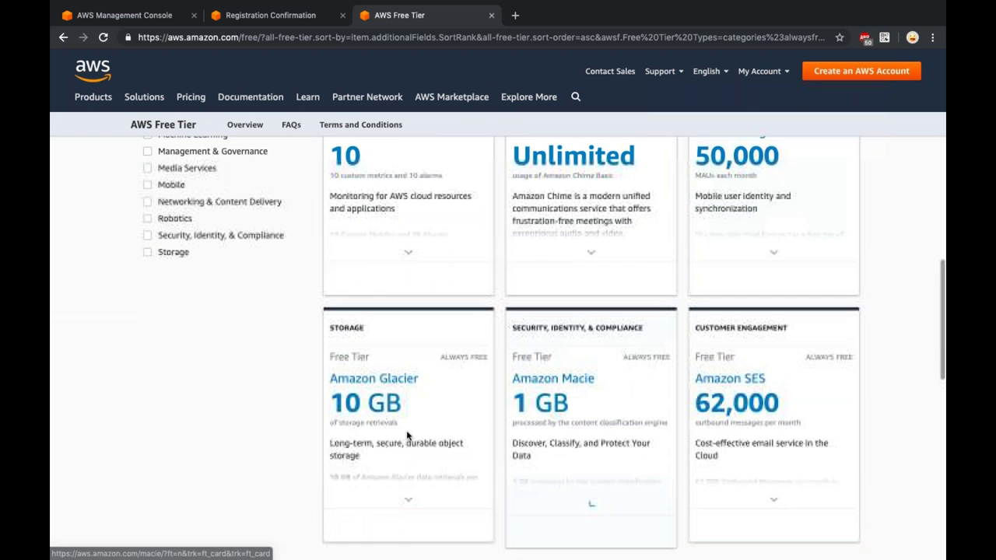
{"action": "scroll", "coordinate": [913, 345], "scroll_direction": "down", "scroll_amount": 4}
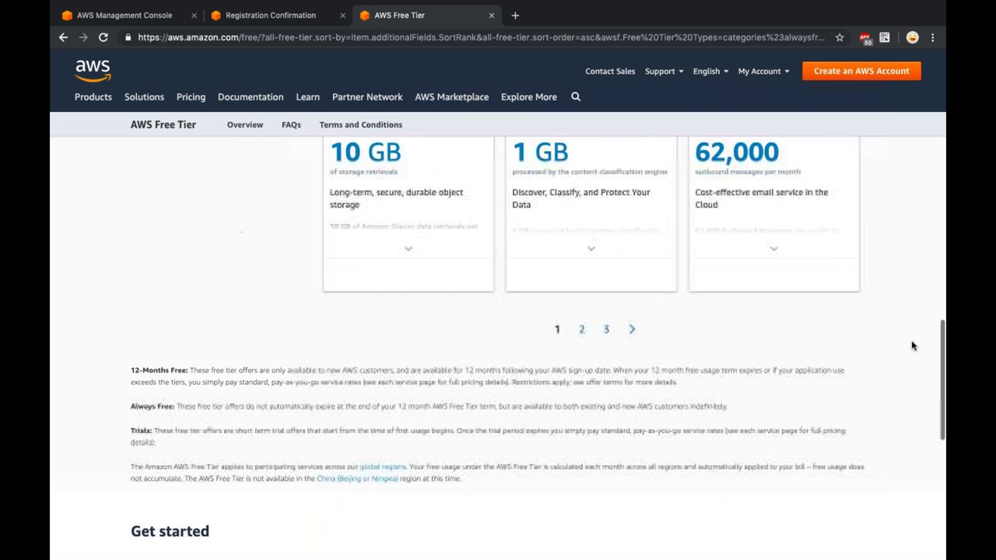
{"action": "scroll", "coordinate": [912, 346], "scroll_direction": "up", "scroll_amount": 15}
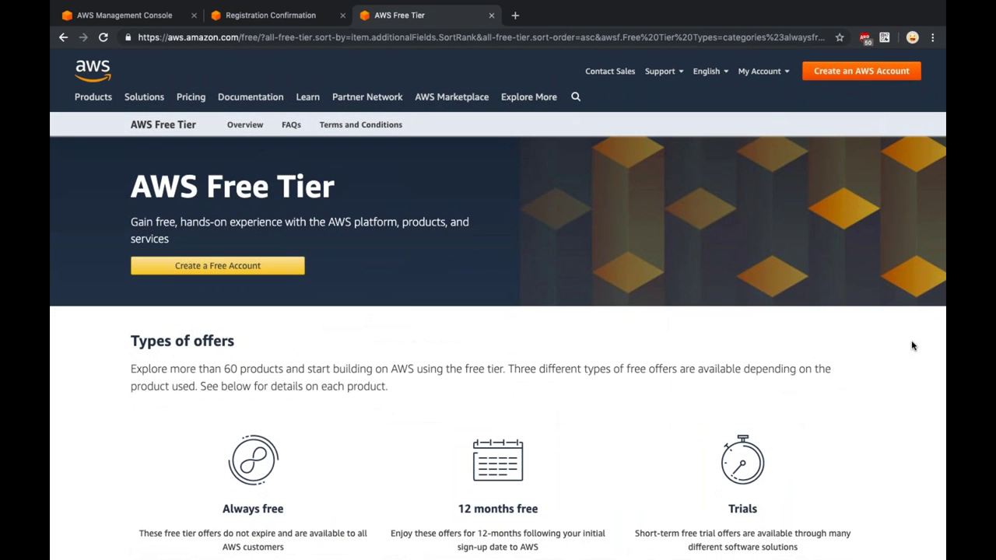
{"action": "key", "text": "super+w"}
{"action": "key", "text": "super+w"}
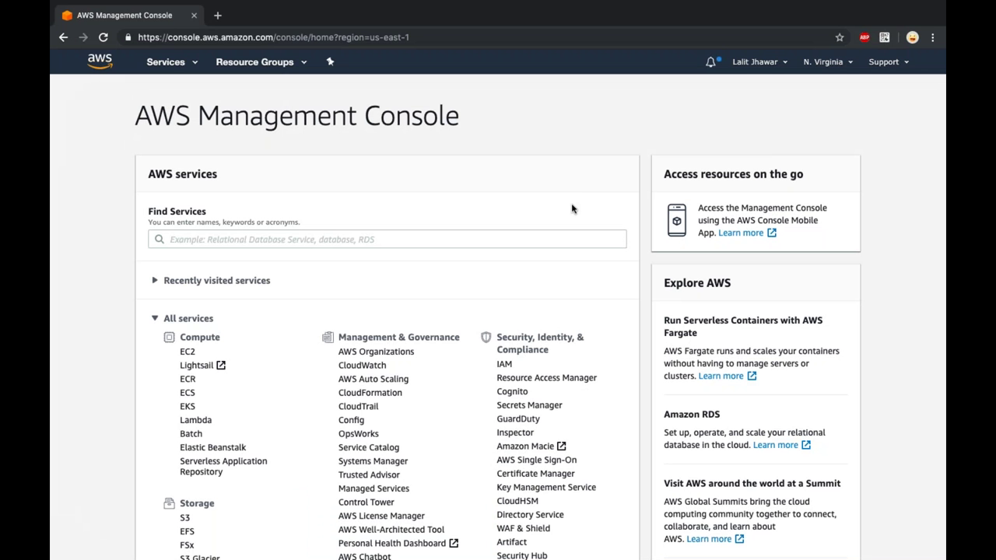
- Examine the full list of AWS services by category in the Management Console, including Storage and Database
{"action": "scroll", "coordinate": [572, 209], "scroll_direction": "down", "scroll_amount": 6}
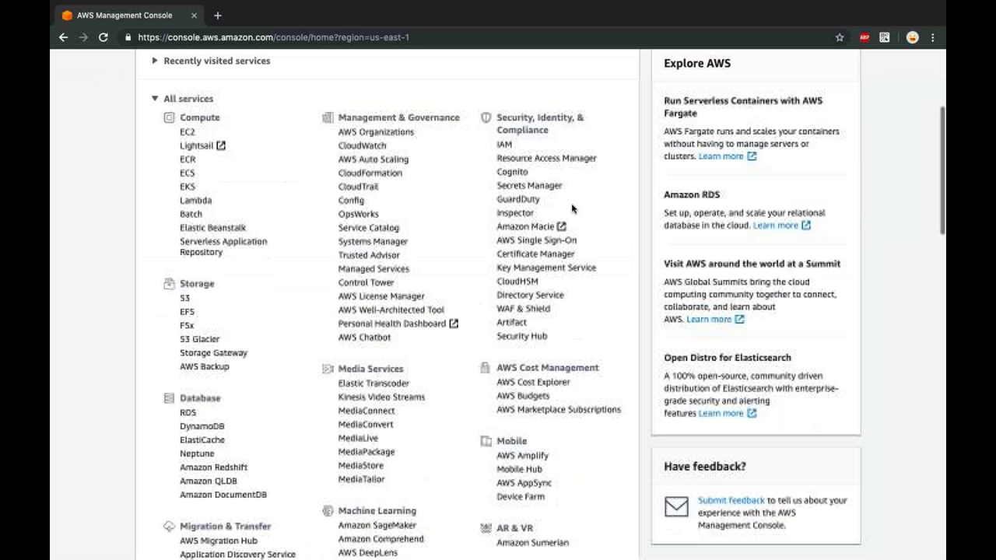
{"action": "scroll", "coordinate": [572, 209], "scroll_direction": "down", "scroll_amount": 3}
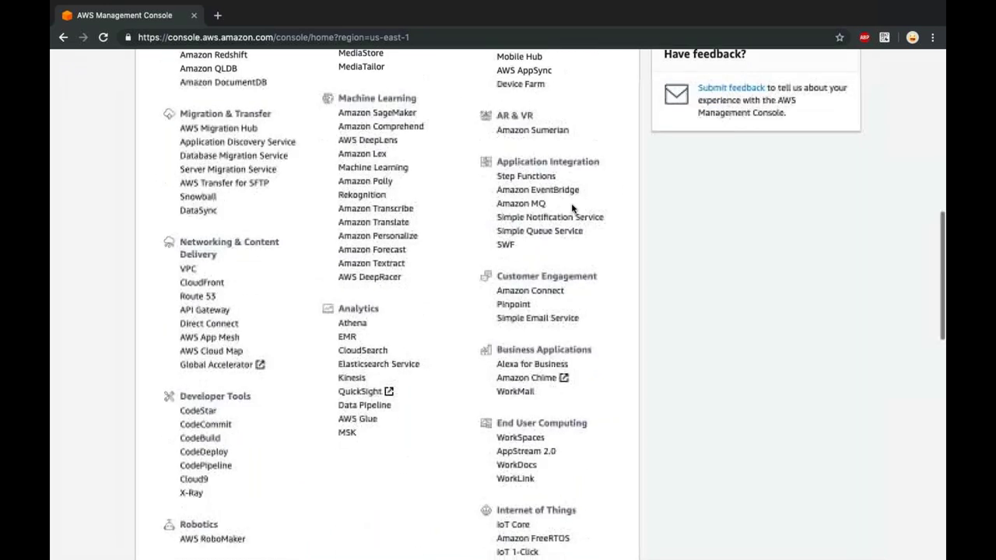
{"action": "scroll", "coordinate": [572, 208], "scroll_direction": "down", "scroll_amount": 2}
{"action": "scroll", "coordinate": [572, 208], "scroll_direction": "up", "scroll_amount": 5}
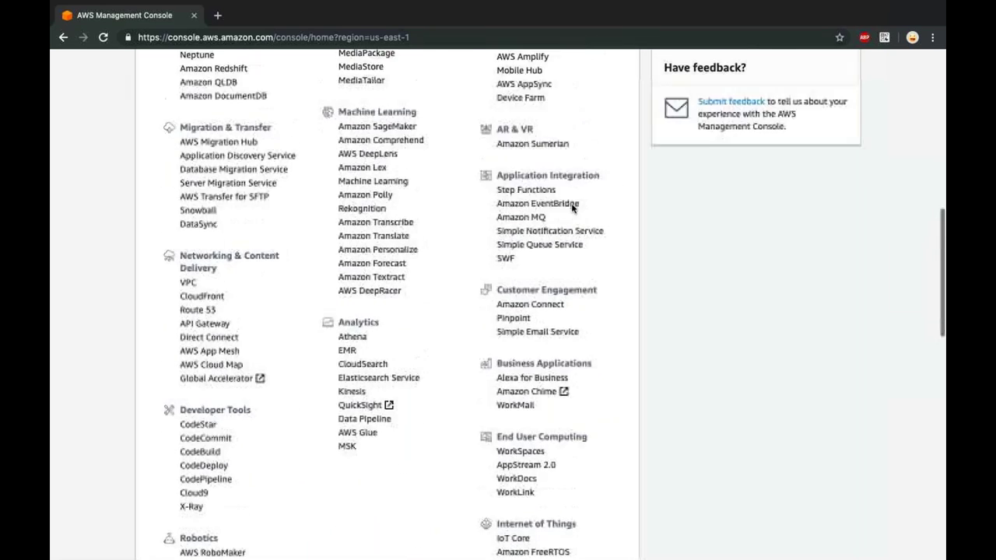
{"action": "scroll", "coordinate": [210, 142], "scroll_direction": "up", "scroll_amount": 3}
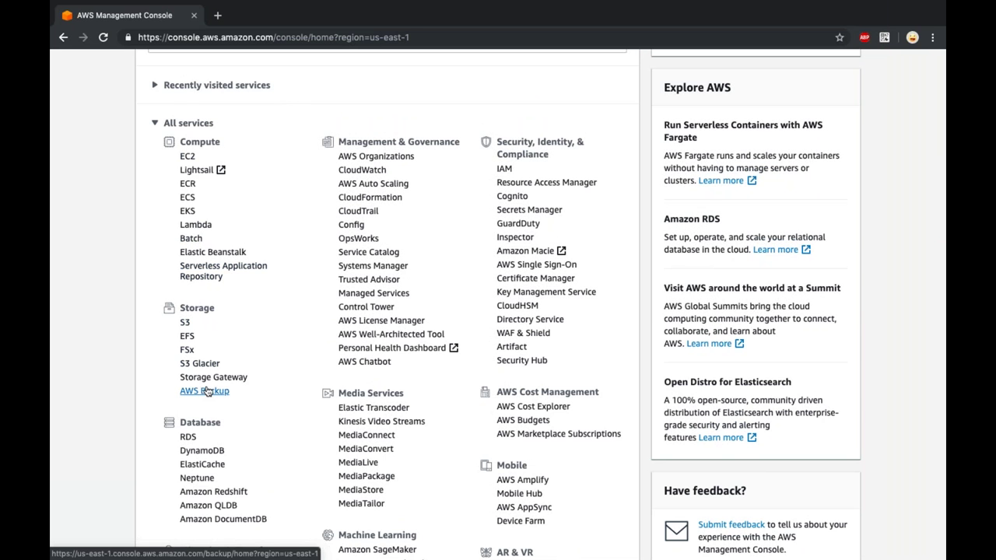
{"action": "scroll", "coordinate": [210, 380], "scroll_direction": "down", "scroll_amount": 2}
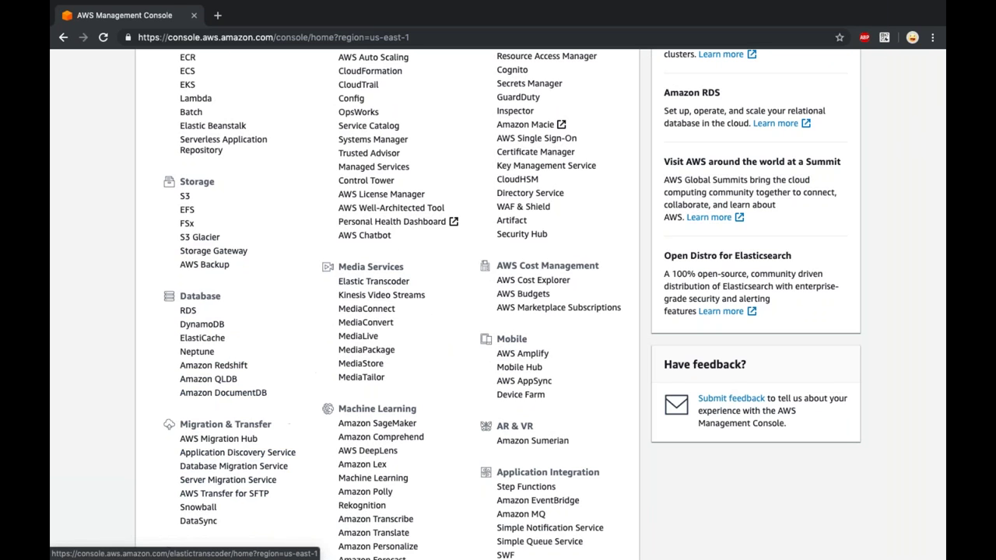
{"action": "scroll", "coordinate": [231, 483], "scroll_direction": "up", "scroll_amount": 3}
{"action": "scroll", "coordinate": [357, 274], "scroll_direction": "up", "scroll_amount": 3}
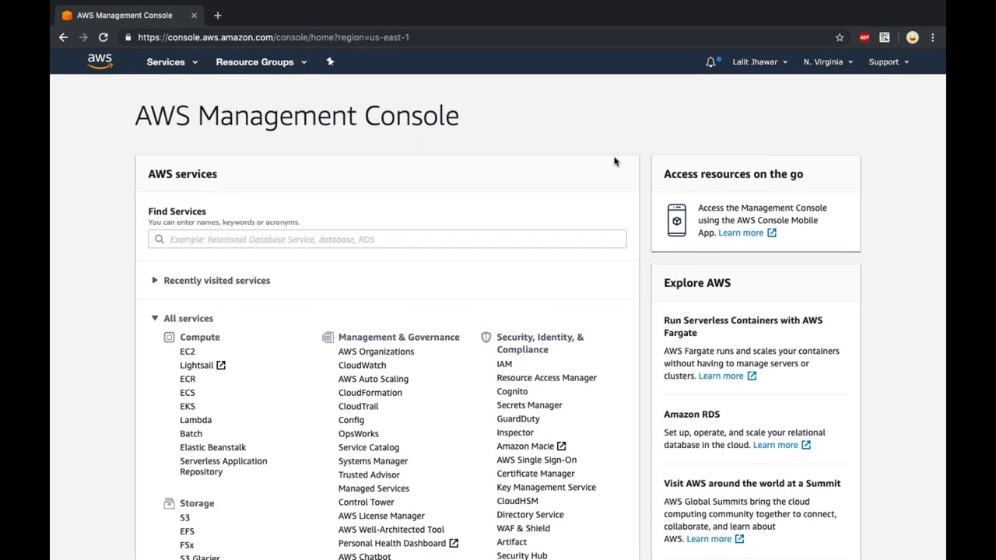
- View the console's available regions and its support options, leaving the current region selected
{"action": "left_click", "coordinate": [848, 68]}
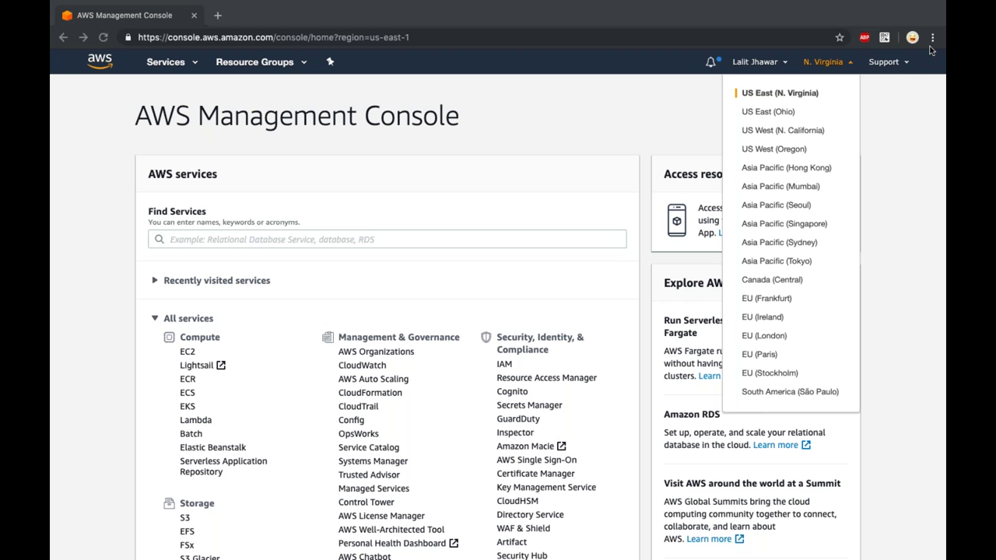
{"action": "right_click", "coordinate": [866, 216]}
{"action": "left_click", "coordinate": [867, 154]}
{"action": "left_click", "coordinate": [828, 62]}
{"action": "left_click", "coordinate": [879, 62]}
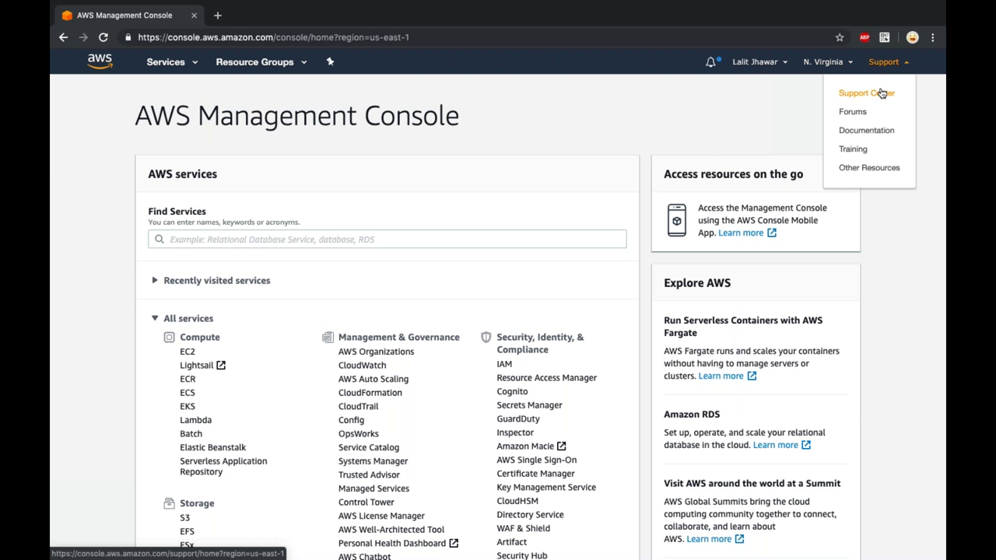
{"action": "left_click", "coordinate": [785, 114]}
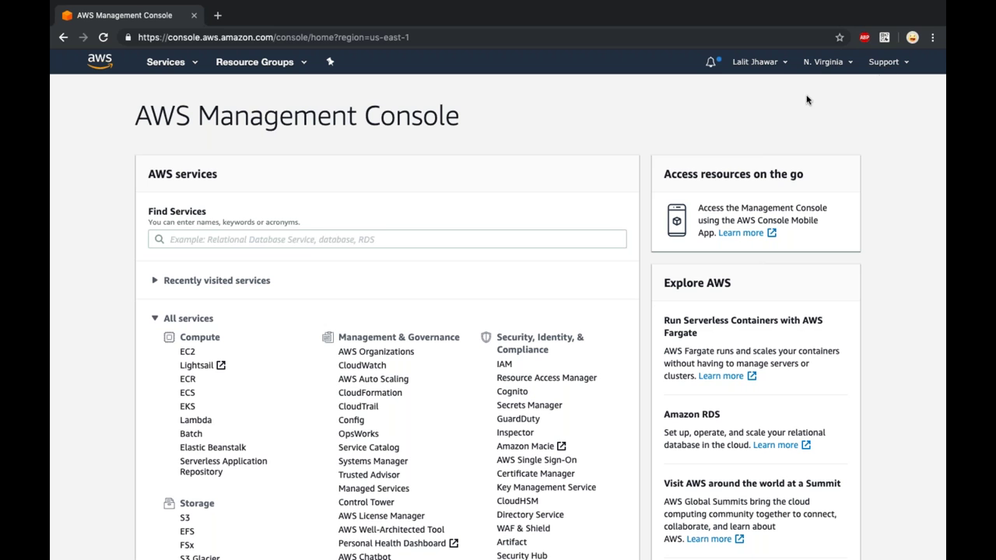
- Open the My Account page in the billing console and highlight the account ID
{"action": "left_click", "coordinate": [785, 71]}
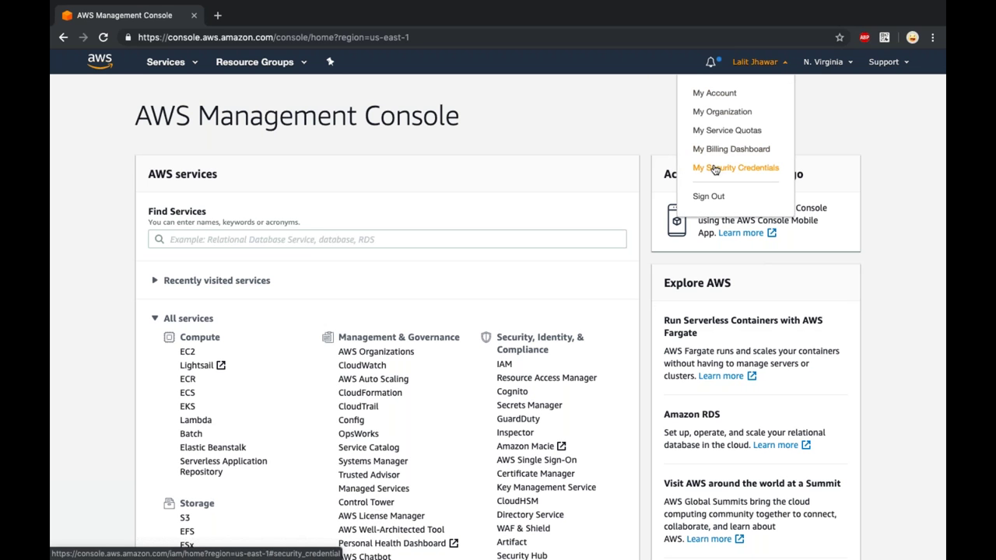
{"action": "left_click", "coordinate": [711, 92]}
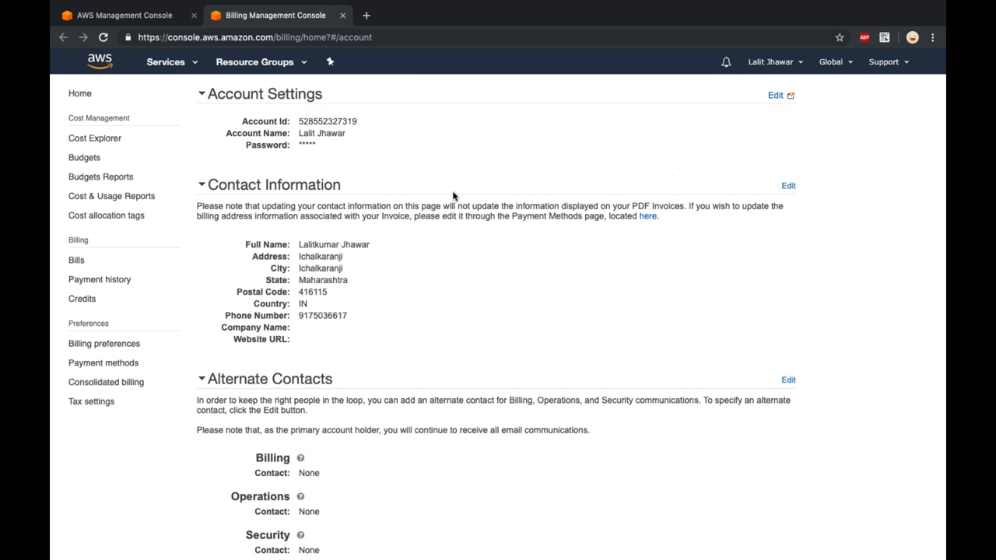
{"action": "double_click", "coordinate": [318, 120]}
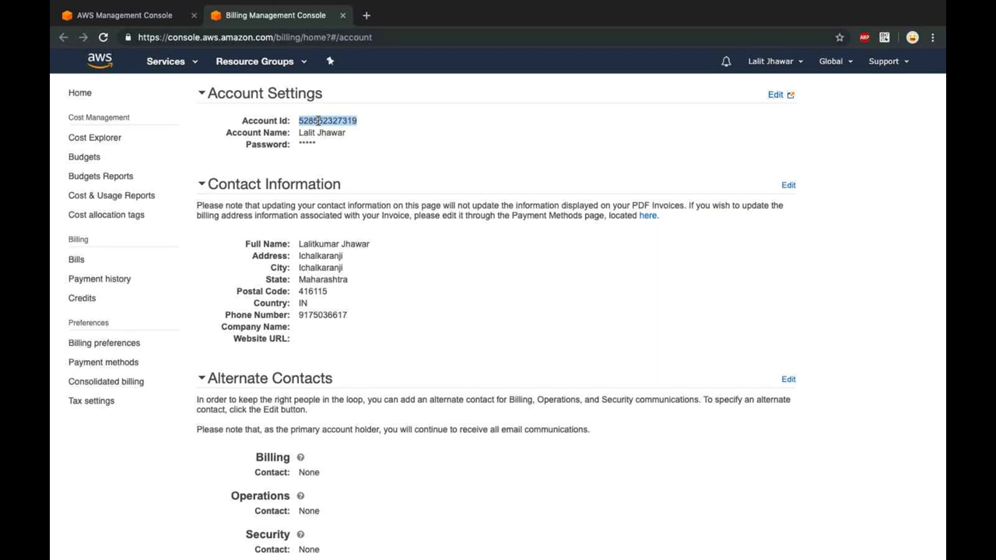
- Review the account's security challenge questions and AWS Regions sections, and close the account page
{"action": "scroll", "coordinate": [363, 195], "scroll_direction": "down", "scroll_amount": 4}
{"action": "scroll", "coordinate": [497, 304], "scroll_direction": "down", "scroll_amount": 5}
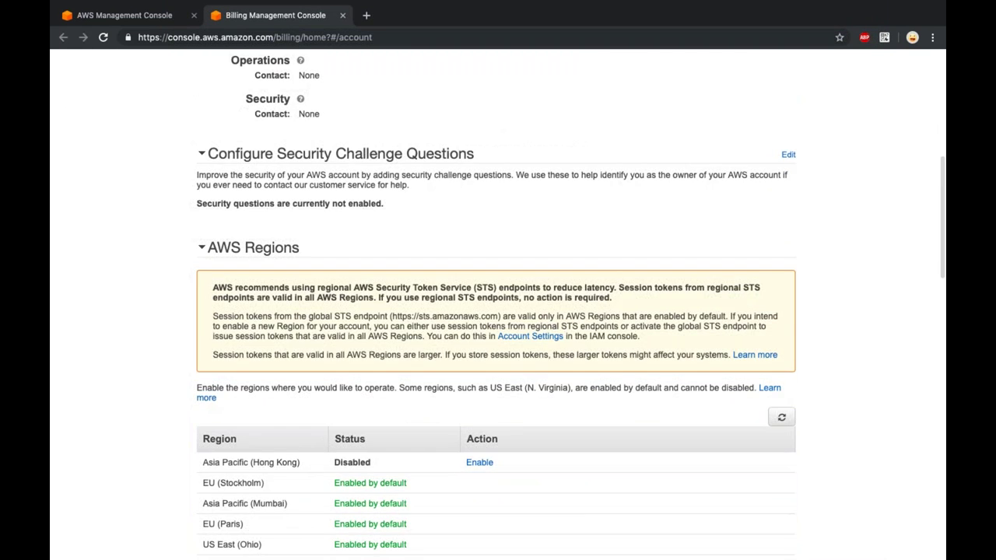
{"action": "scroll", "coordinate": [498, 303], "scroll_direction": "down", "scroll_amount": 6}
{"action": "scroll", "coordinate": [288, 177], "scroll_direction": "up", "scroll_amount": 2}
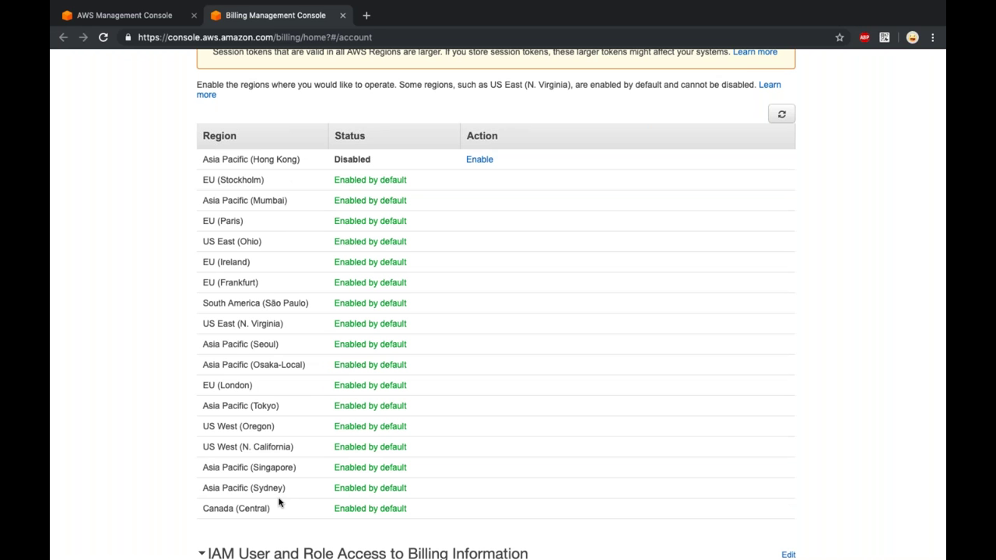
{"action": "scroll", "coordinate": [279, 504], "scroll_direction": "down", "scroll_amount": 1}
{"action": "key", "text": "ctrl+w"}
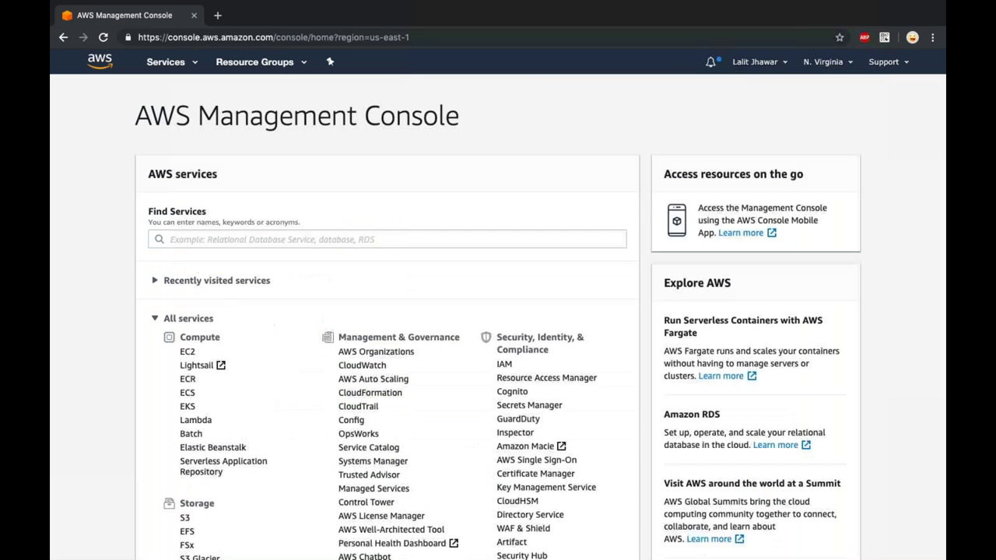
- Open My Billing Dashboard and review the spend summary and month-to-date spend by service
{"action": "left_click", "coordinate": [752, 64]}
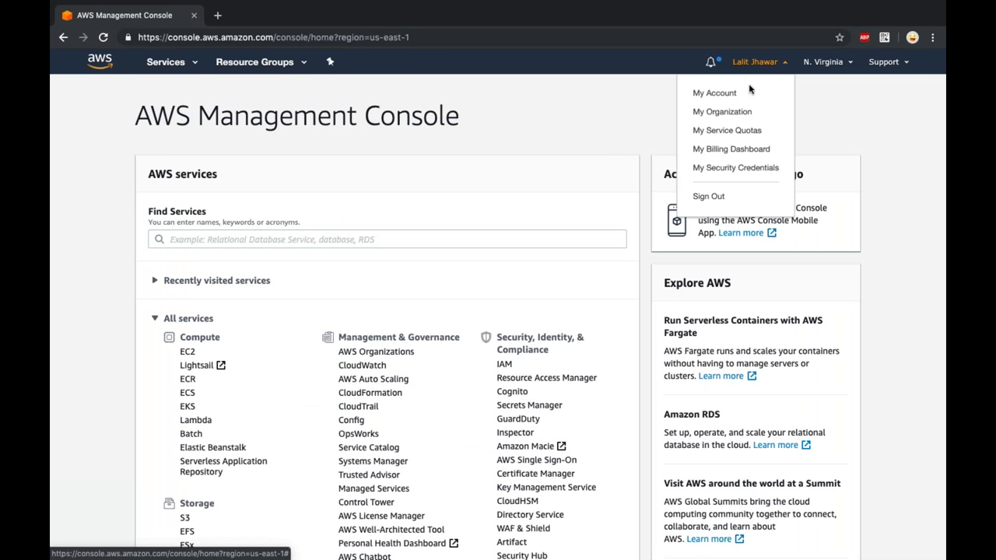
{"action": "left_click", "coordinate": [739, 152]}
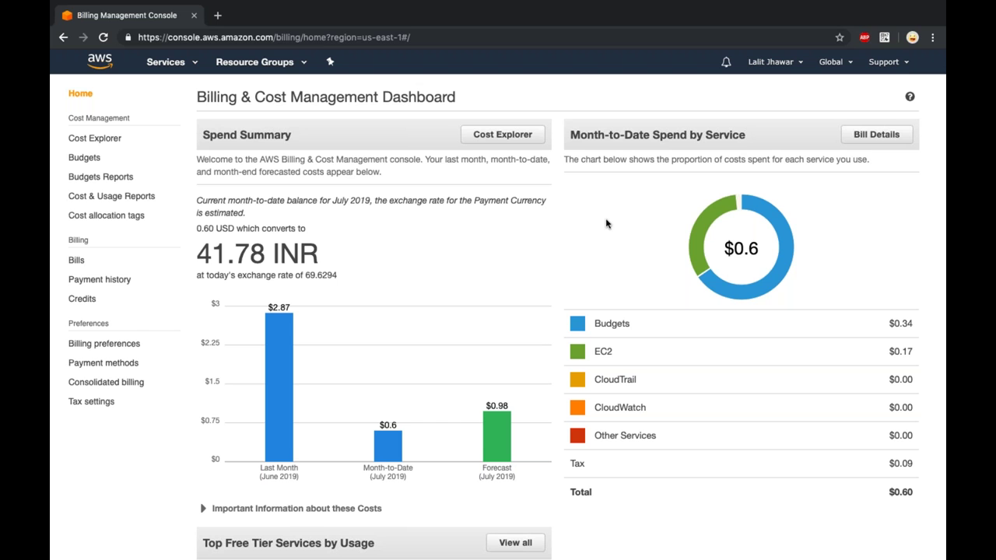
{"action": "scroll", "coordinate": [606, 224], "scroll_direction": "down", "scroll_amount": 3}
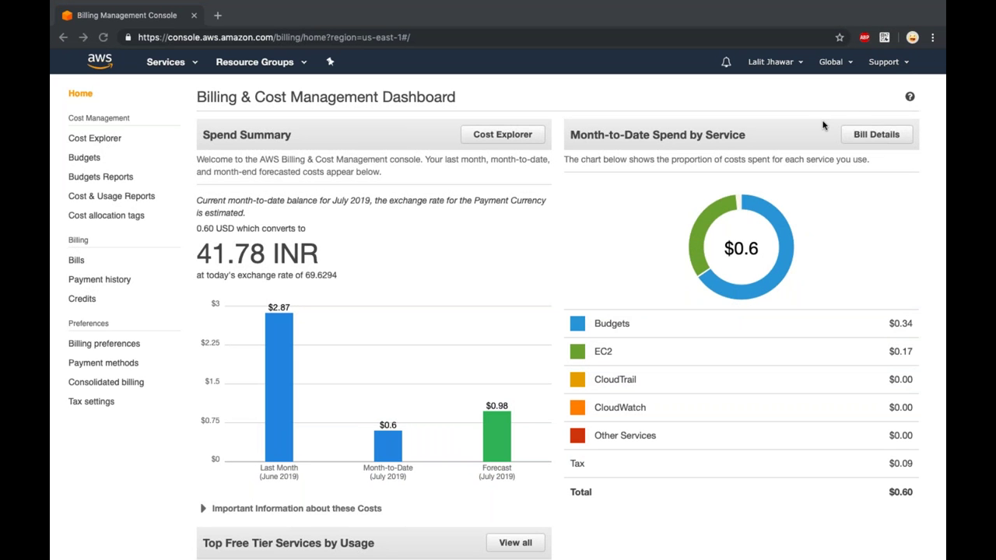
{"action": "key", "text": "XF86AudioLowerVolume"}
{"action": "key", "text": "XF86AudioLowerVolume"}
{"action": "key", "text": "XF86AudioRaiseVolume"}
{"action": "key", "text": "XF86AudioRaiseVolume"}
{"action": "key", "text": "XF86AudioRaiseVolume"}
{"action": "key", "text": "XF86AudioRaiseVolume"}
{"action": "left_click", "coordinate": [566, 243]}
- Switch to Finder and open IAM.pptx from the 1. IAM folder of the AWS - Solution Architect- Associate course
{"action": "key", "text": "ctrl+Left"}
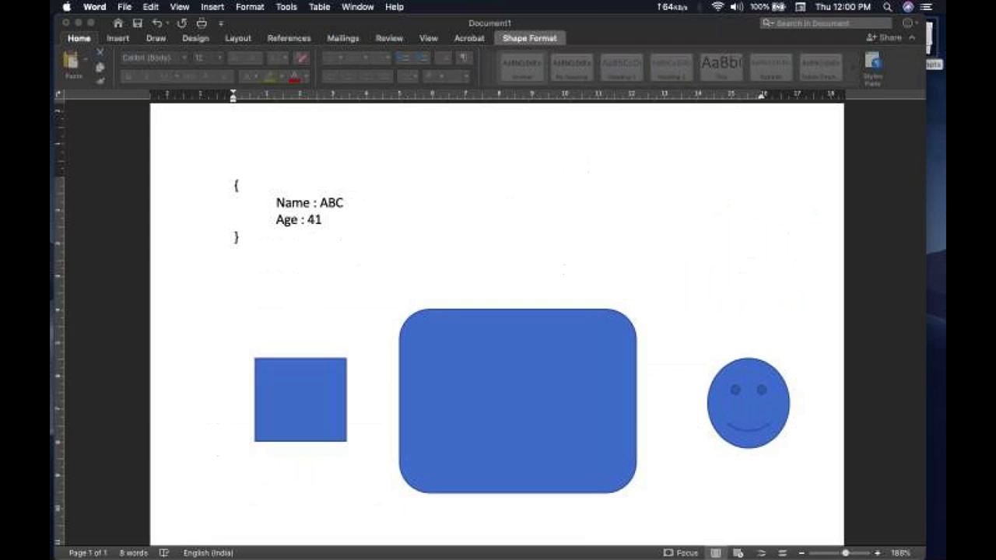
{"action": "key", "text": "ctrl+Up"}
{"action": "left_click", "coordinate": [260, 183]}
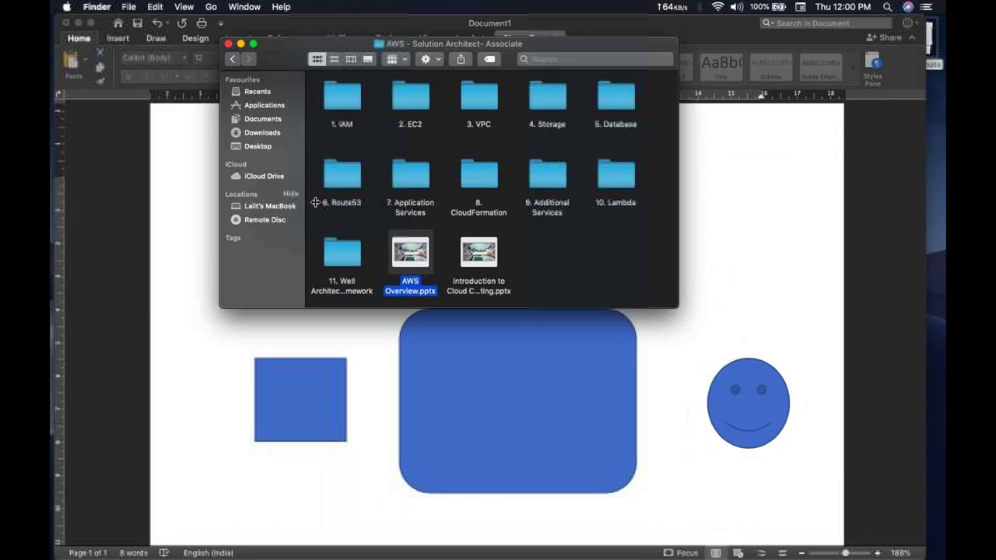
{"action": "double_click", "coordinate": [343, 101]}
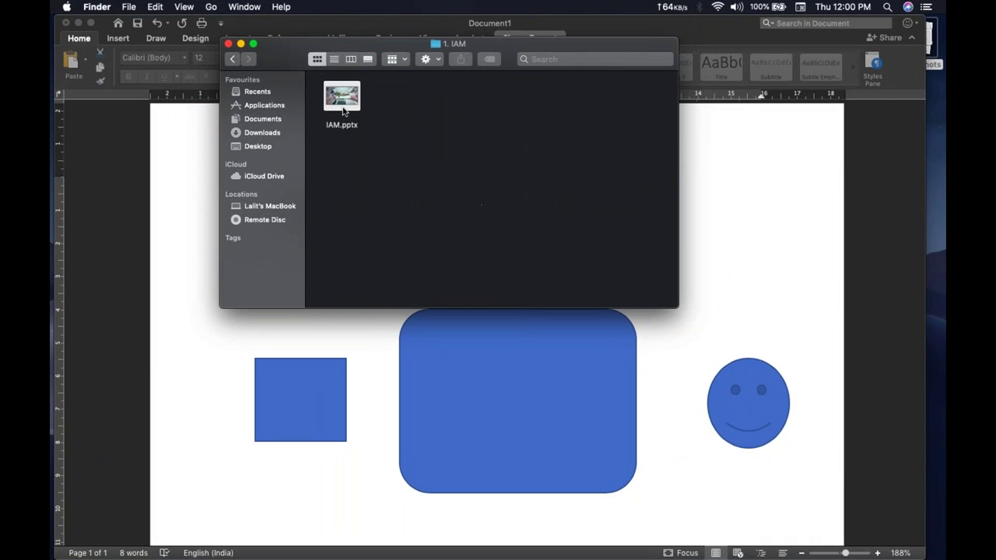
{"action": "left_click", "coordinate": [345, 103]}
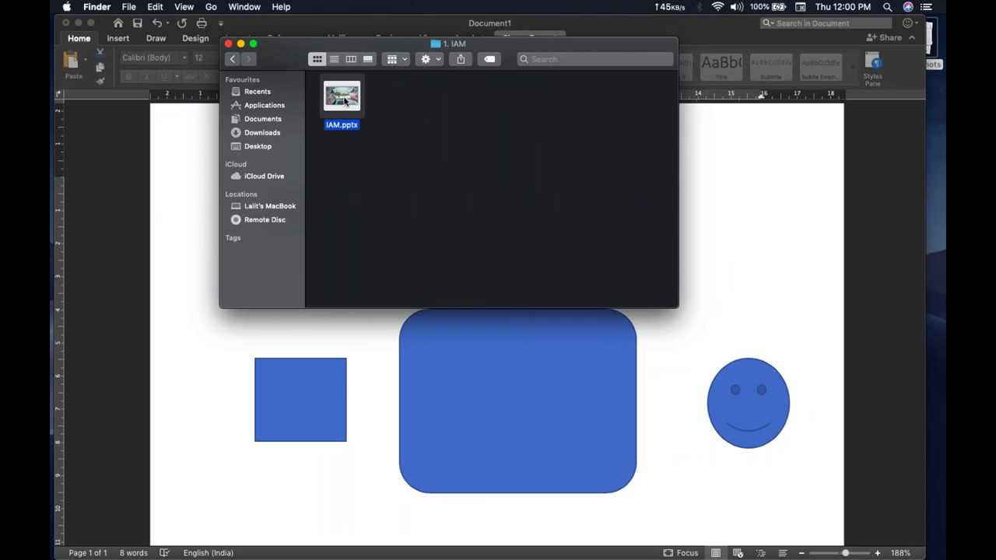
{"action": "double_click", "coordinate": [345, 102]}
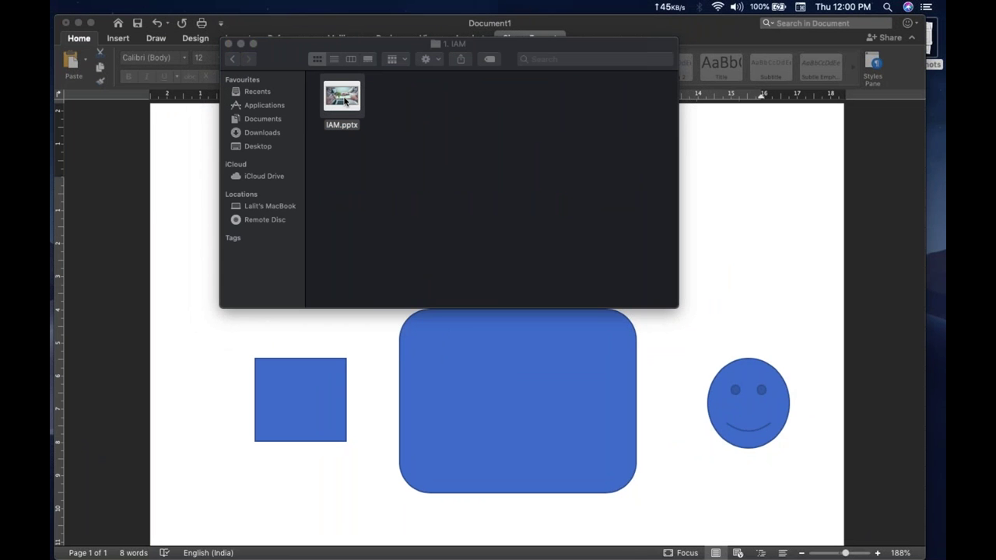
- Unlock IAM.pptx by entering its modify password, and start its slide show from a full-screen window
{"action": "mouse_move", "coordinate": [627, 554]}
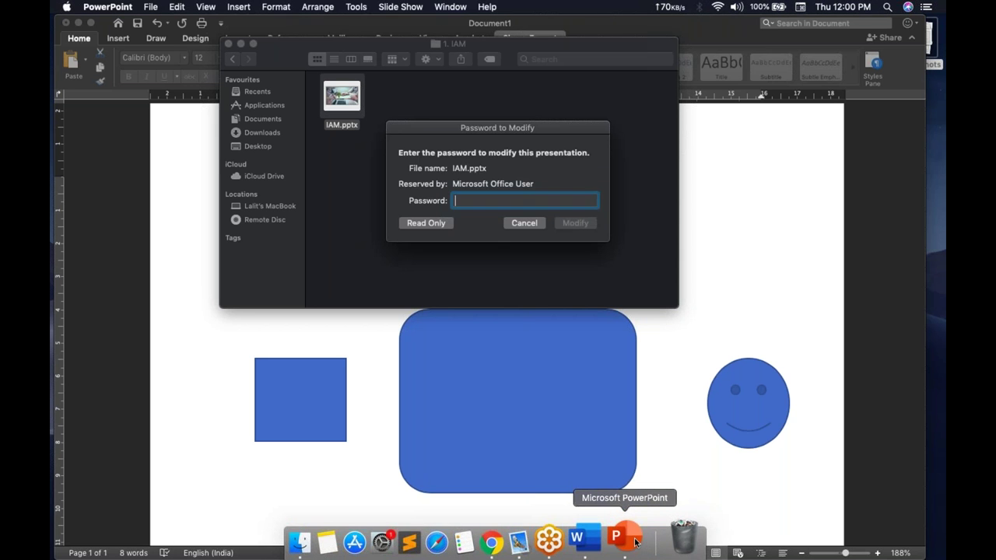
{"action": "type", "text": "********"}
{"action": "key", "text": "Return"}
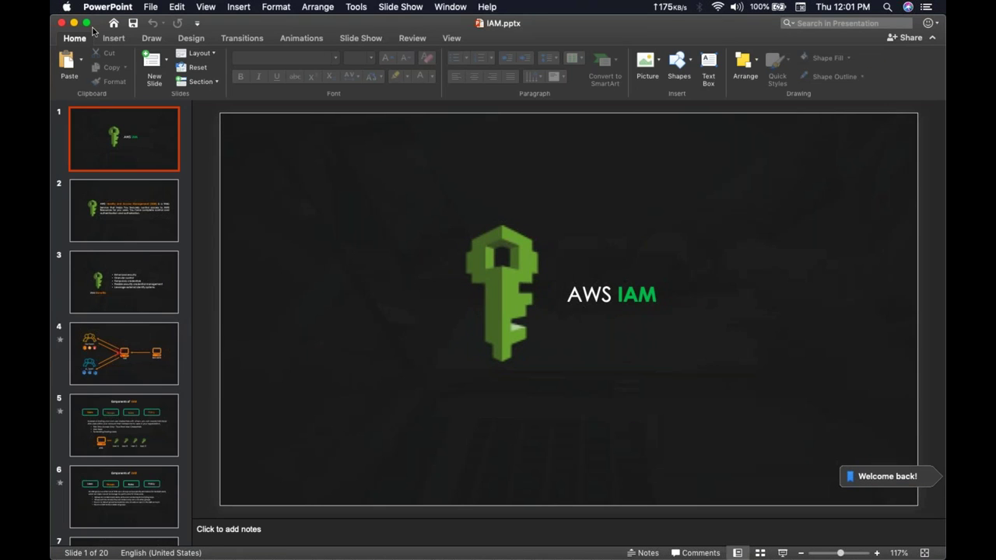
{"action": "left_click", "coordinate": [86, 24]}
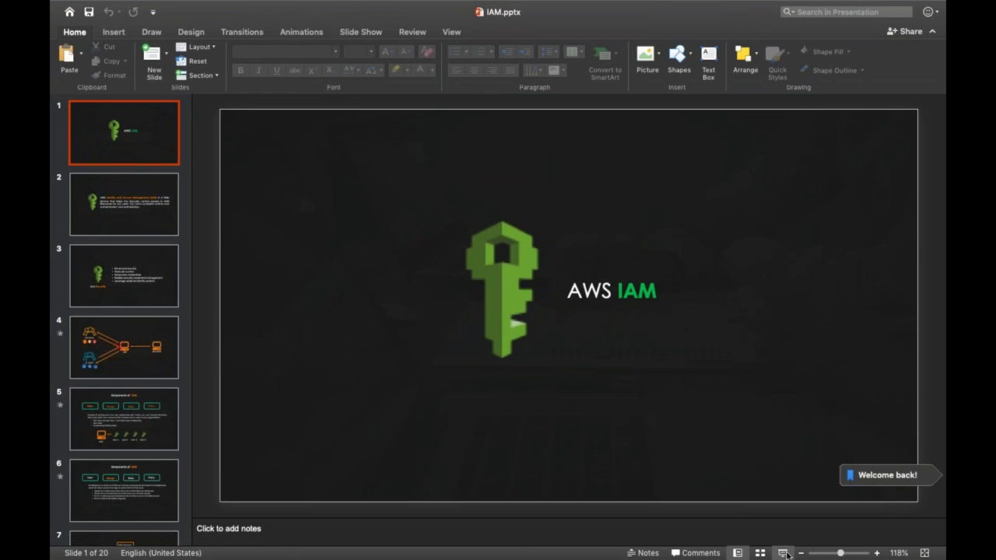
{"action": "left_click", "coordinate": [782, 552]}
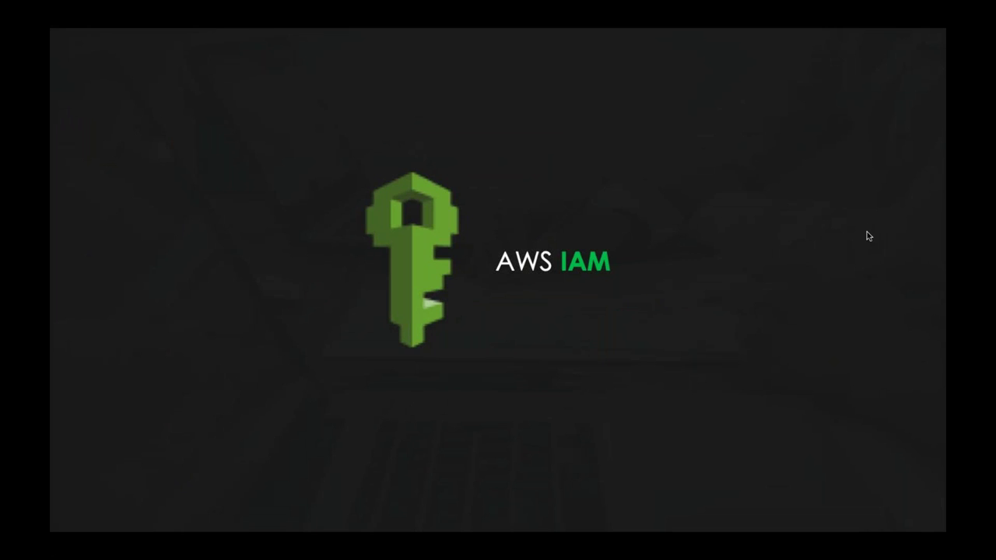